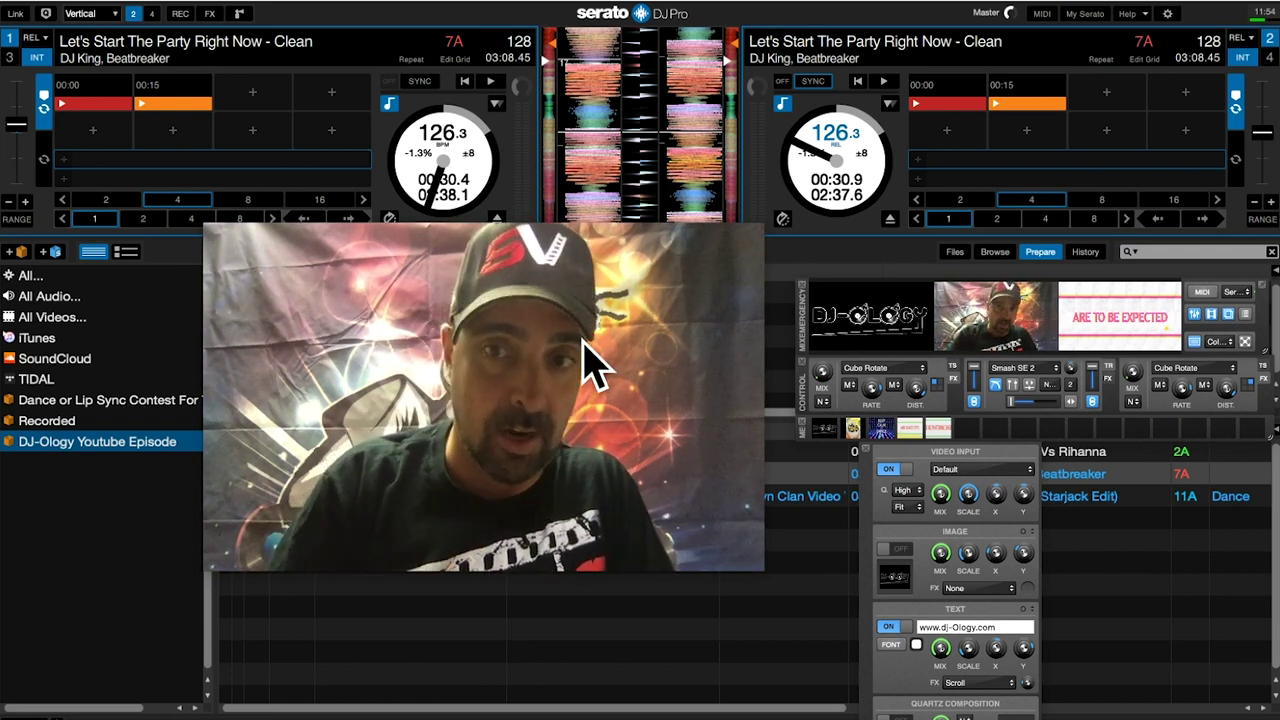
Step: Switch the live camera video input off and on repeatedly to compare it with the DJ-Ology logo, leaving it on
click(900, 473)
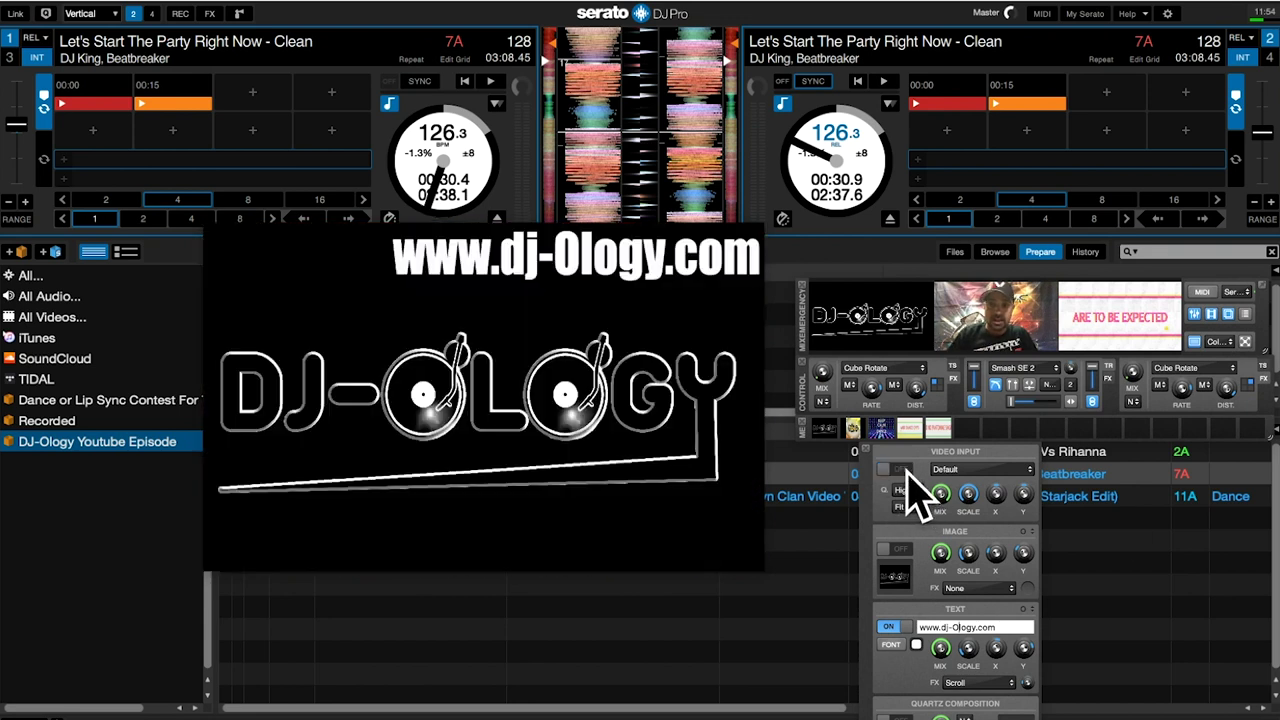
click(900, 473)
click(900, 473)
click(900, 473)
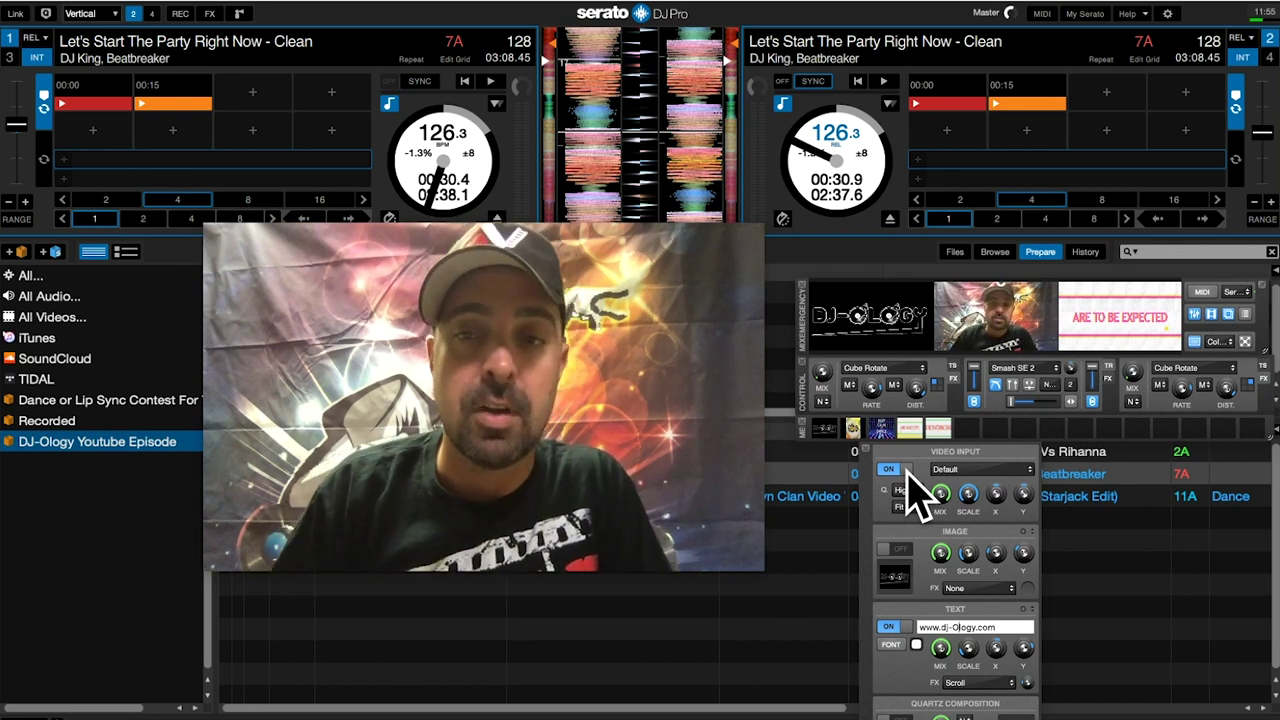
click(904, 470)
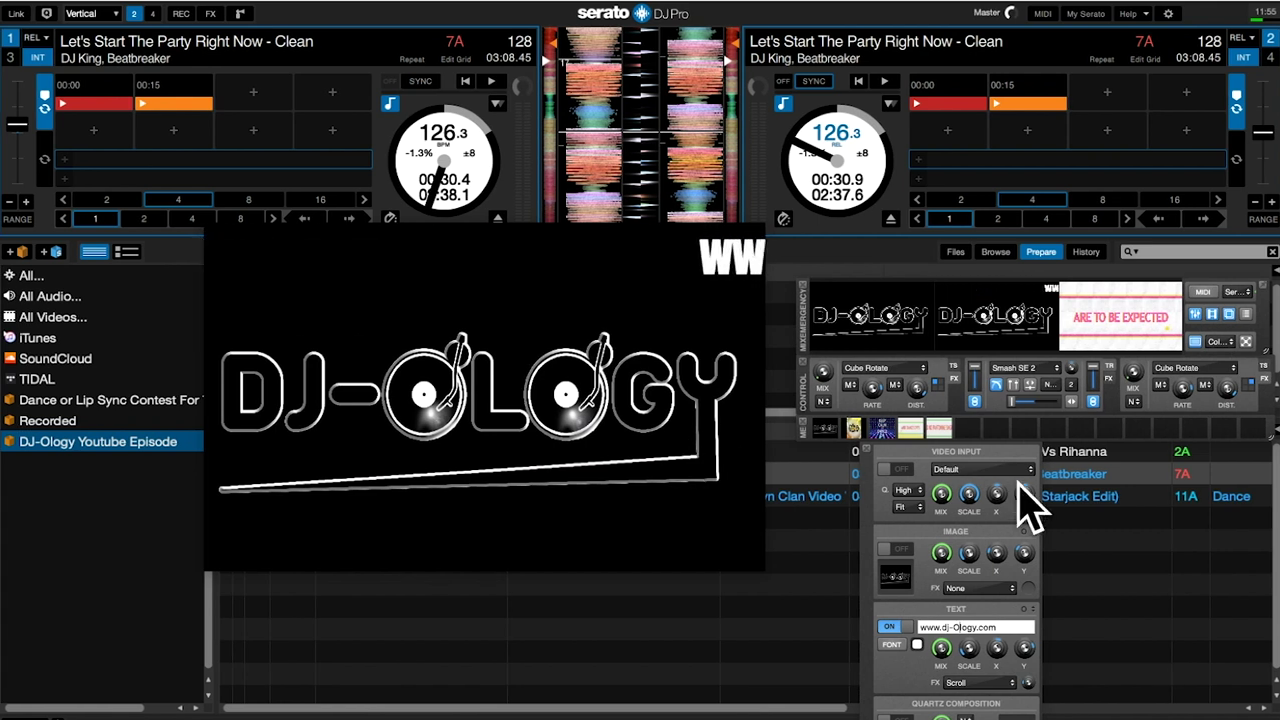
click(888, 469)
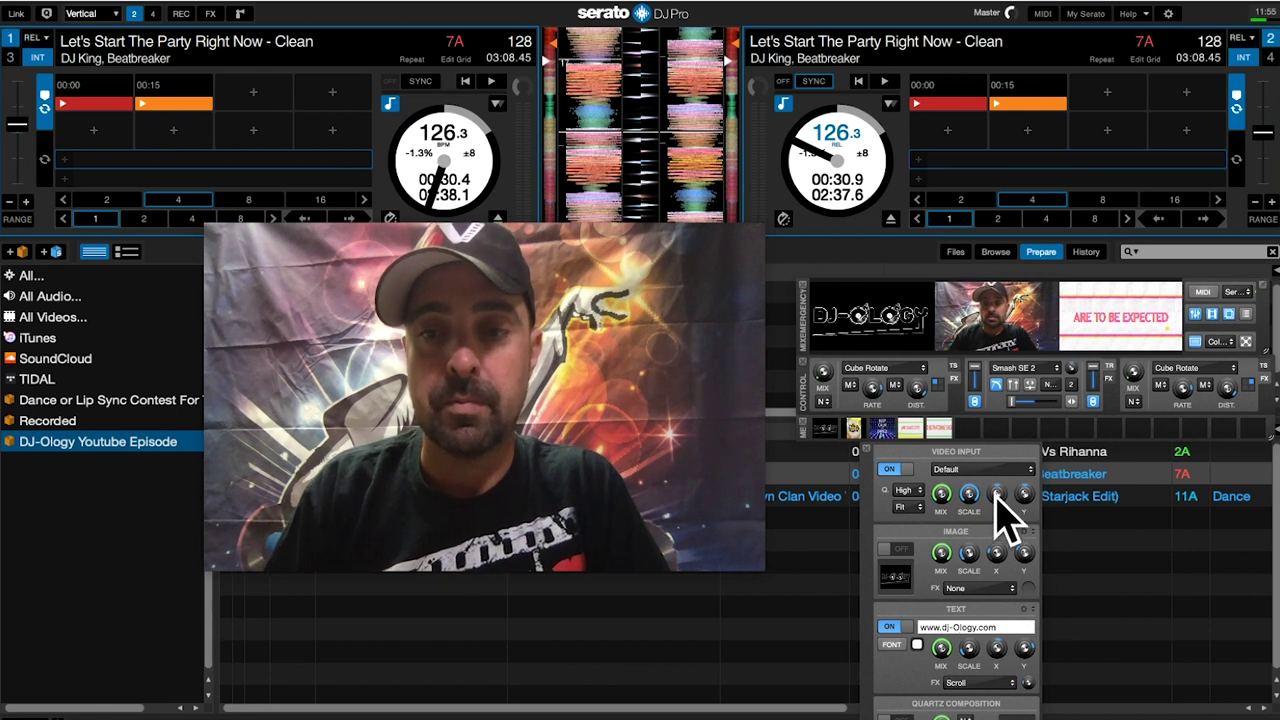
click(884, 469)
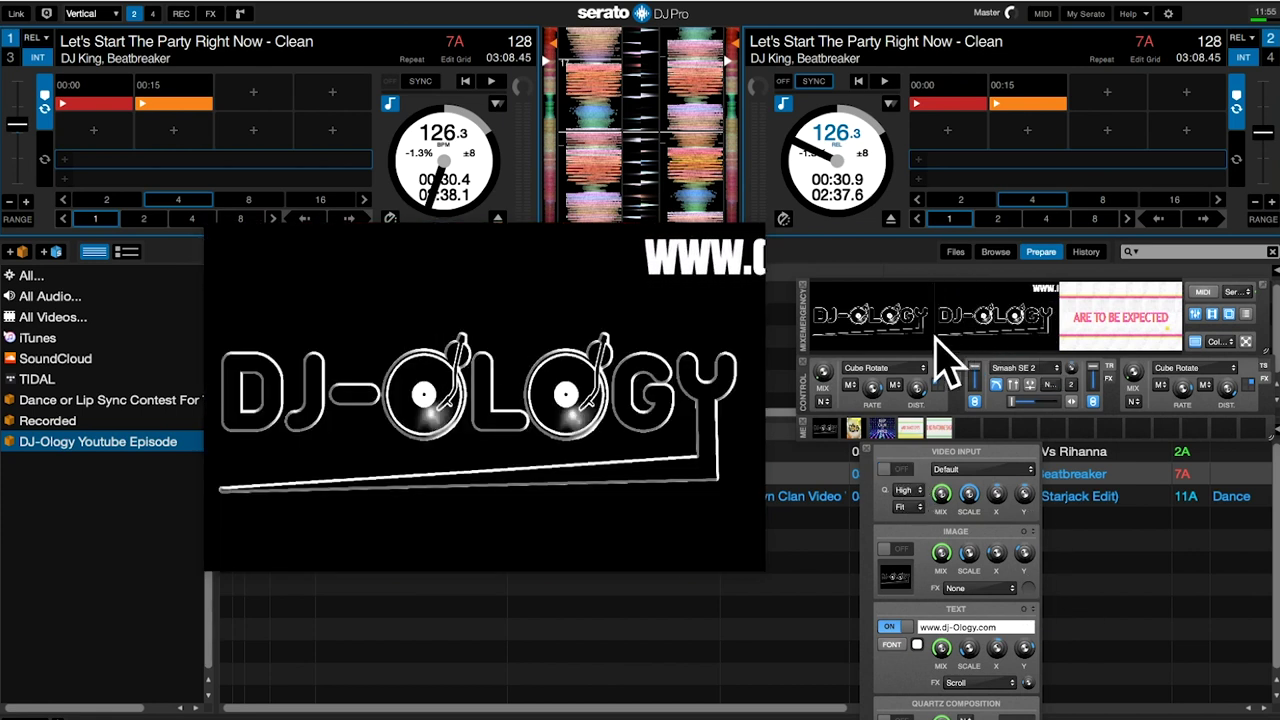
click(893, 469)
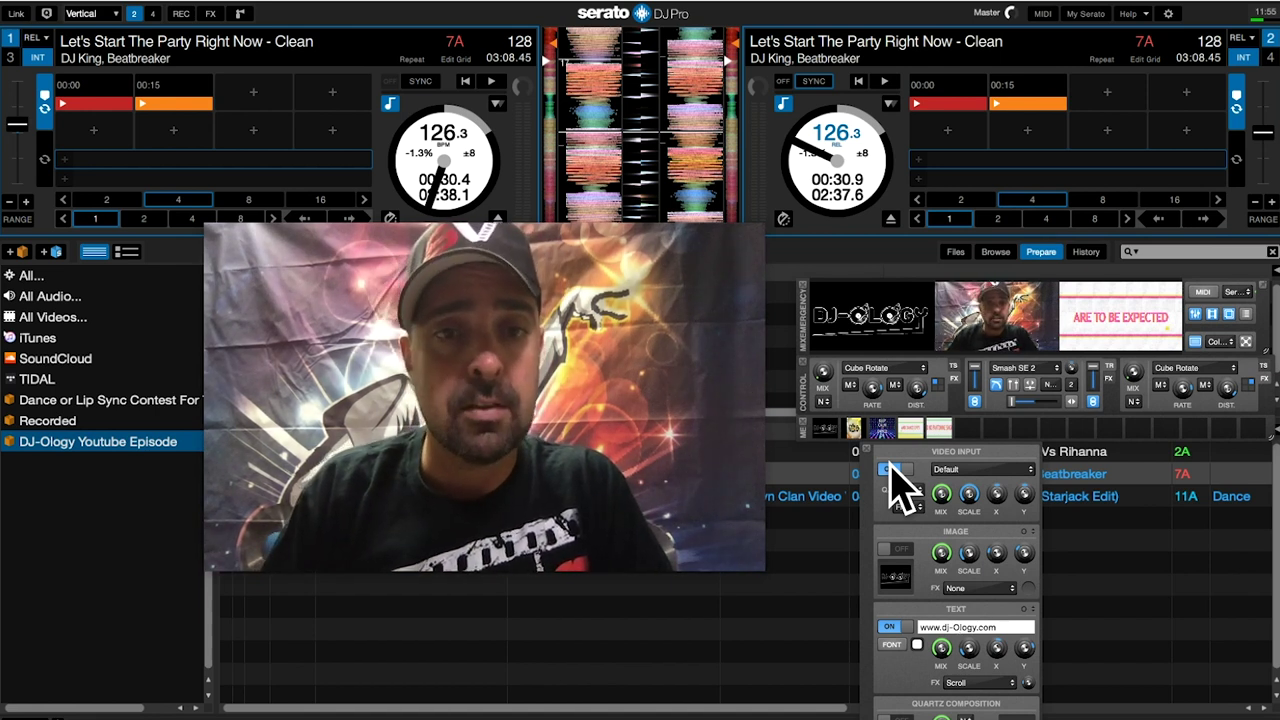
click(891, 469)
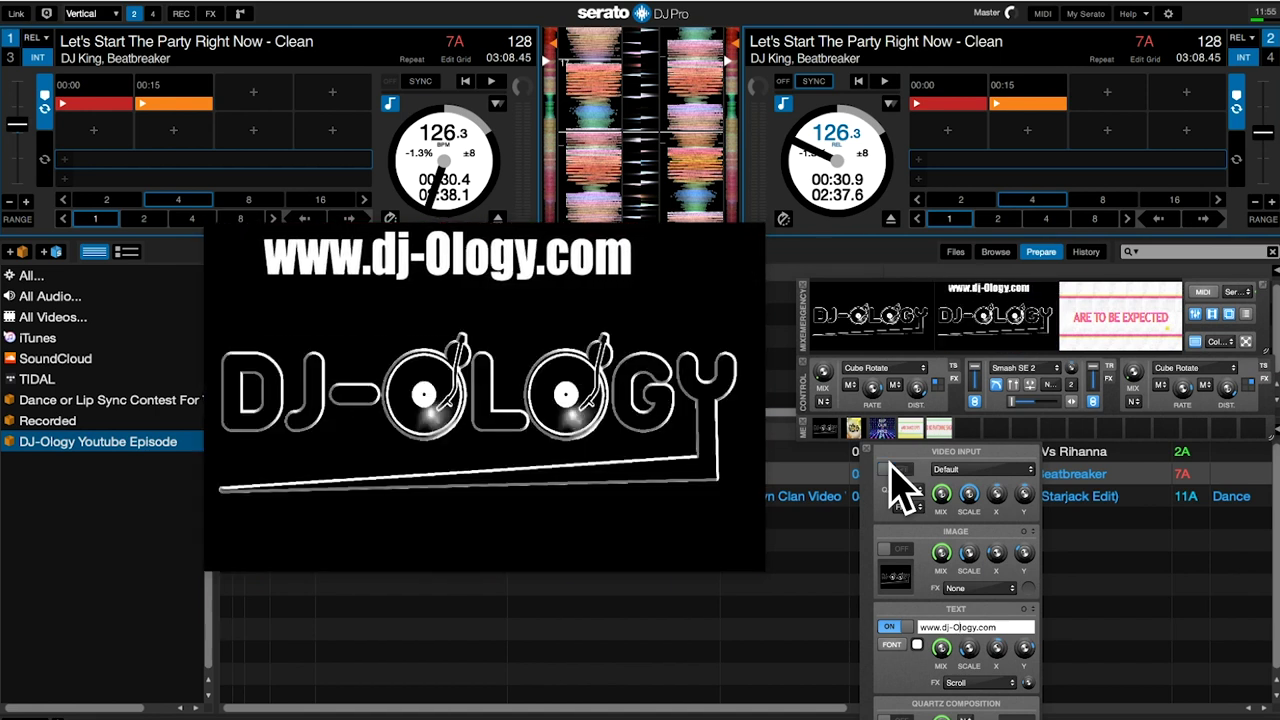
click(890, 468)
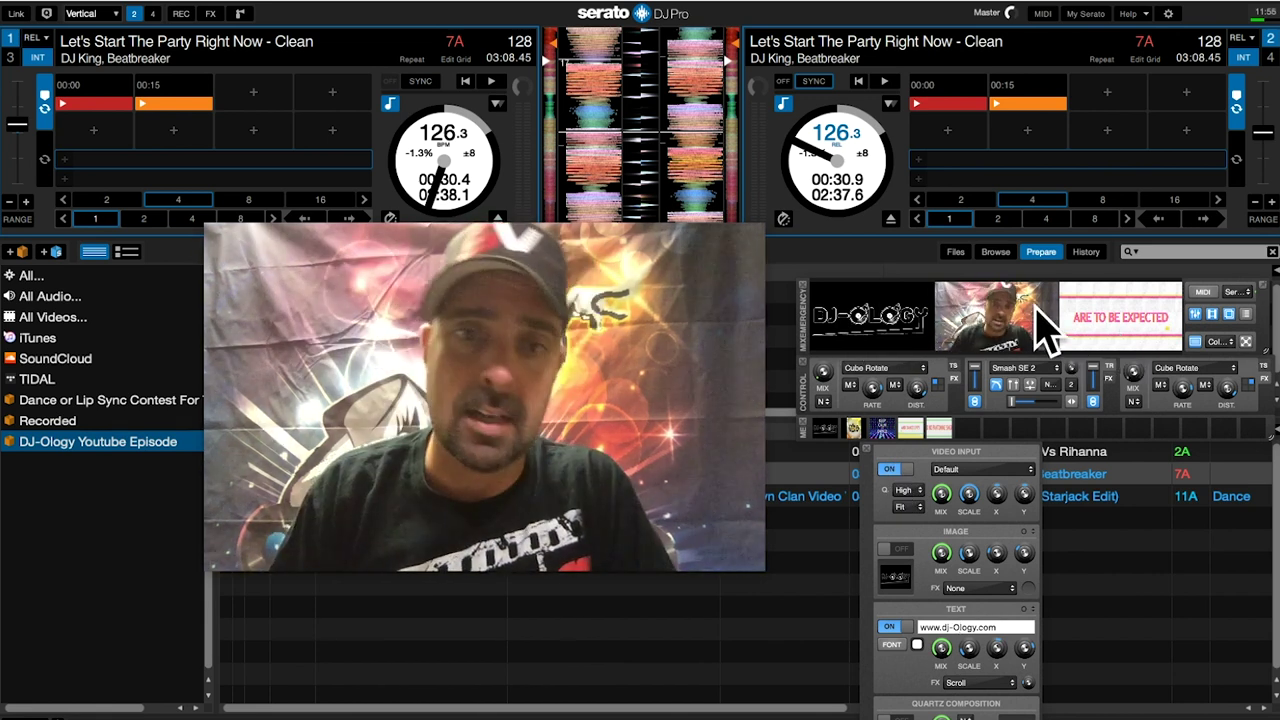
click(891, 469)
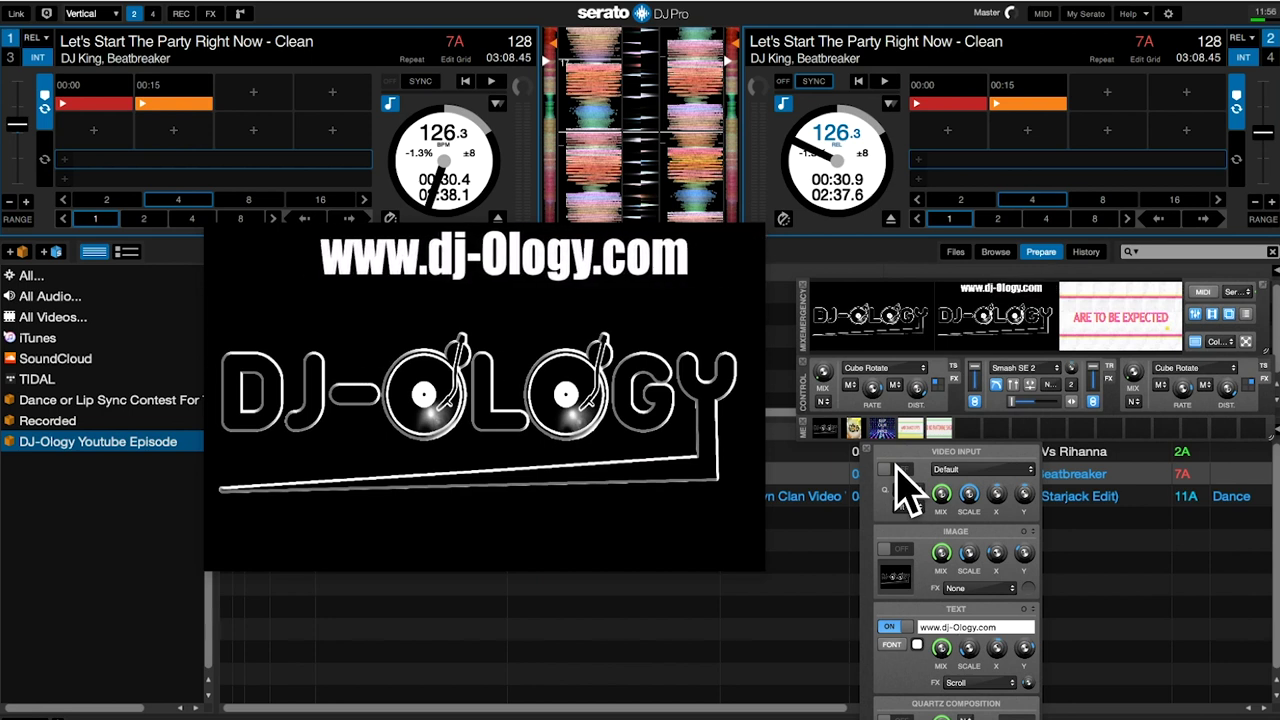
click(893, 468)
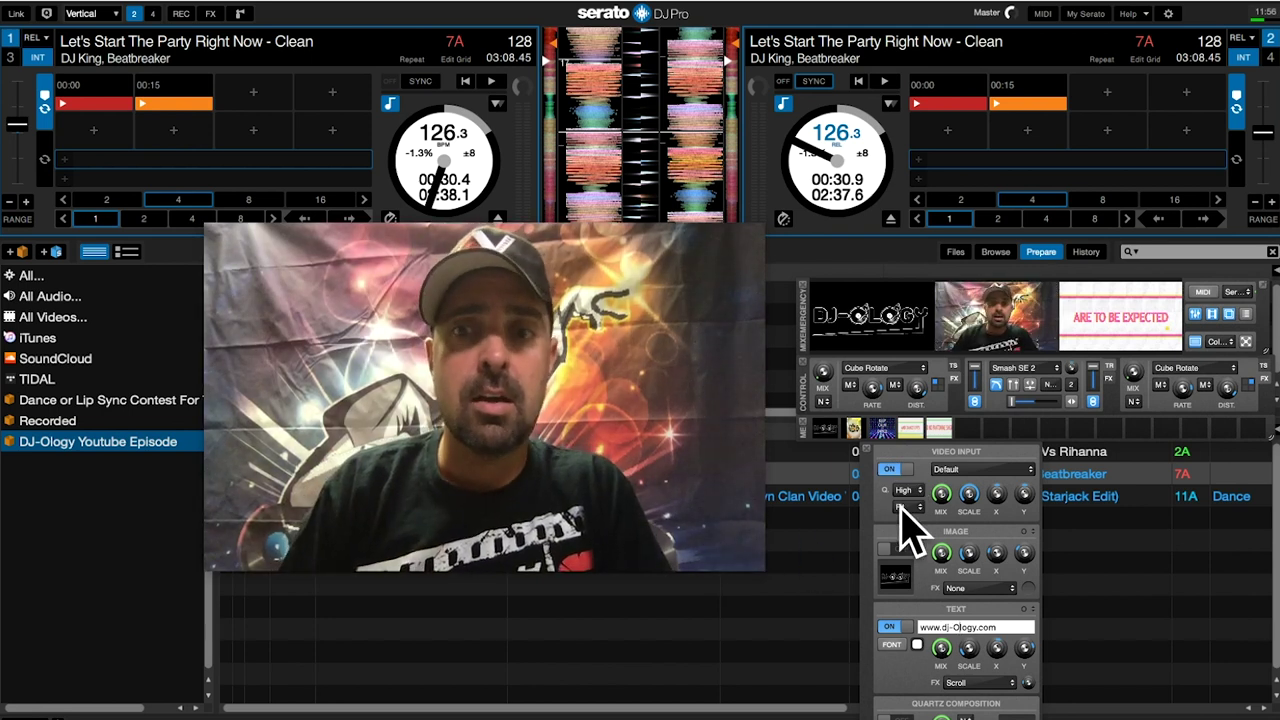
double_click(966, 627)
triple_click(974, 627)
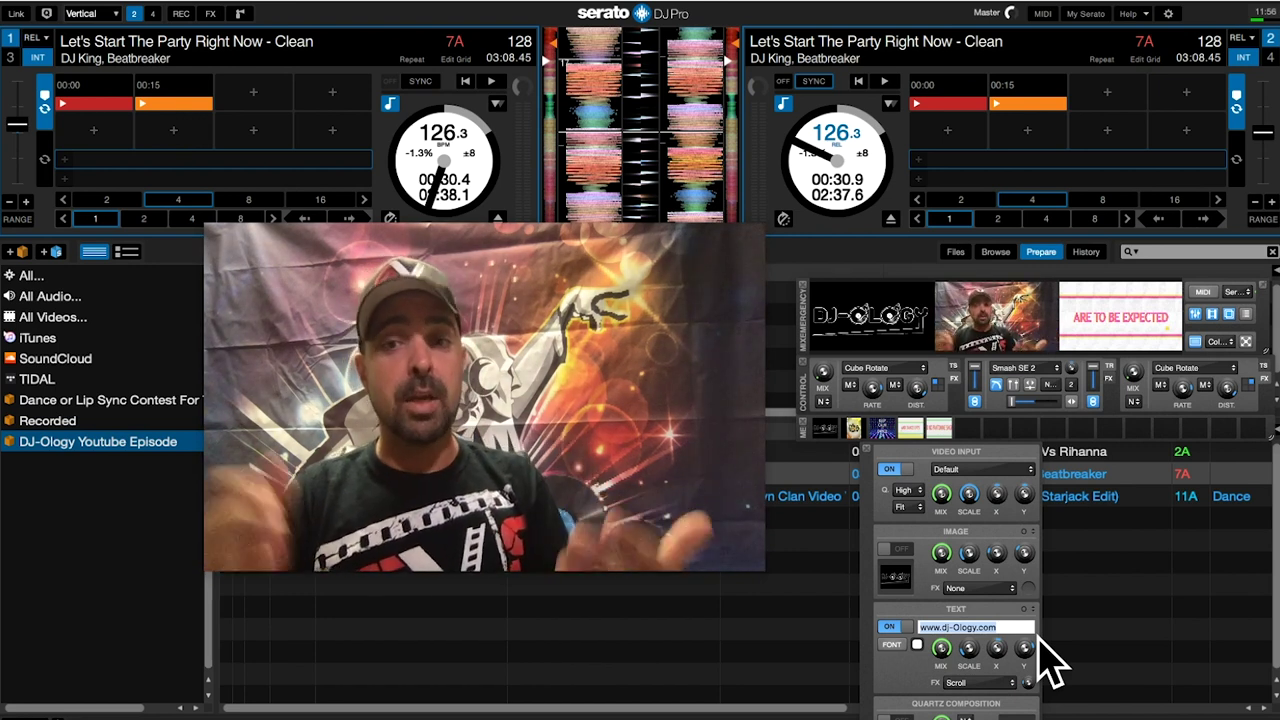
click(892, 469)
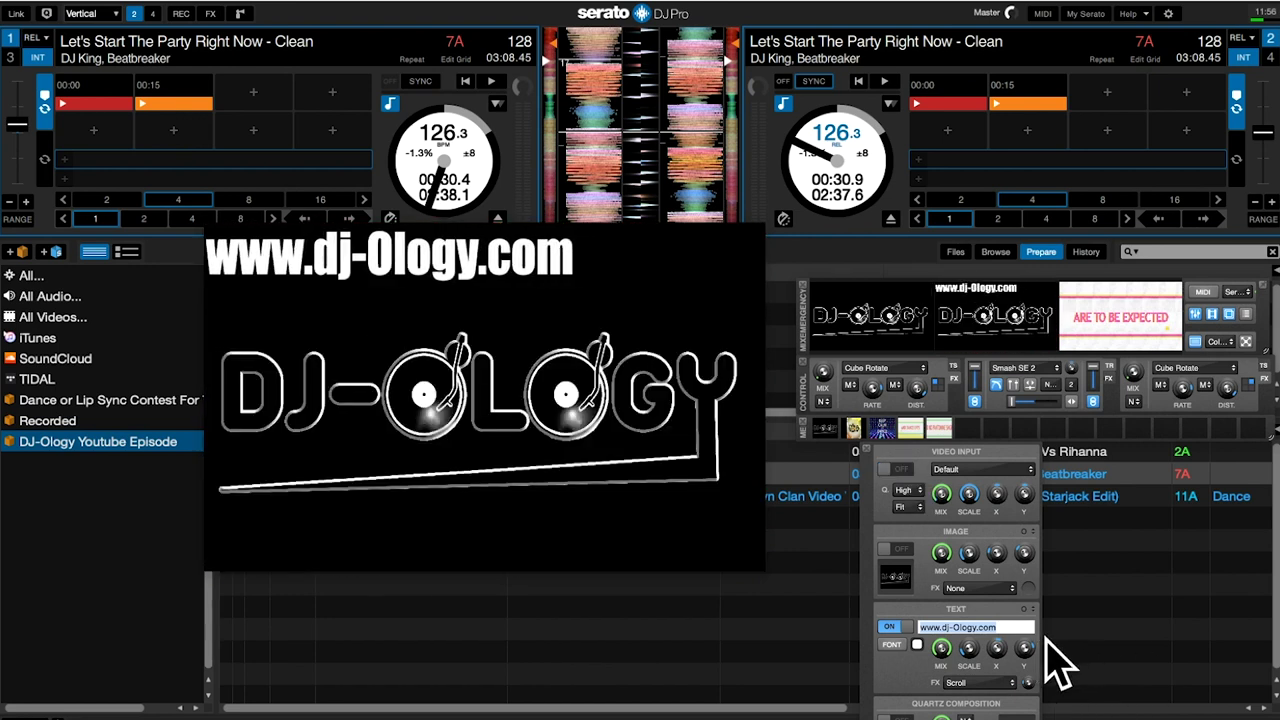
click(980, 683)
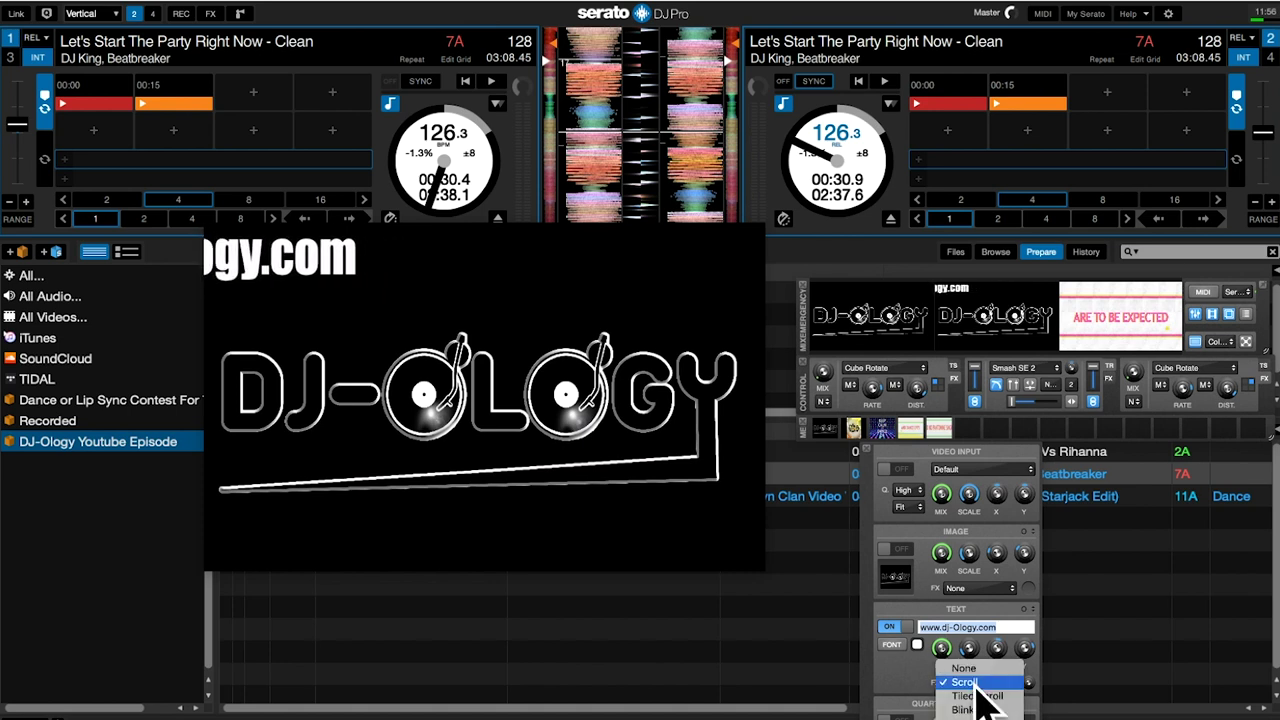
click(963, 668)
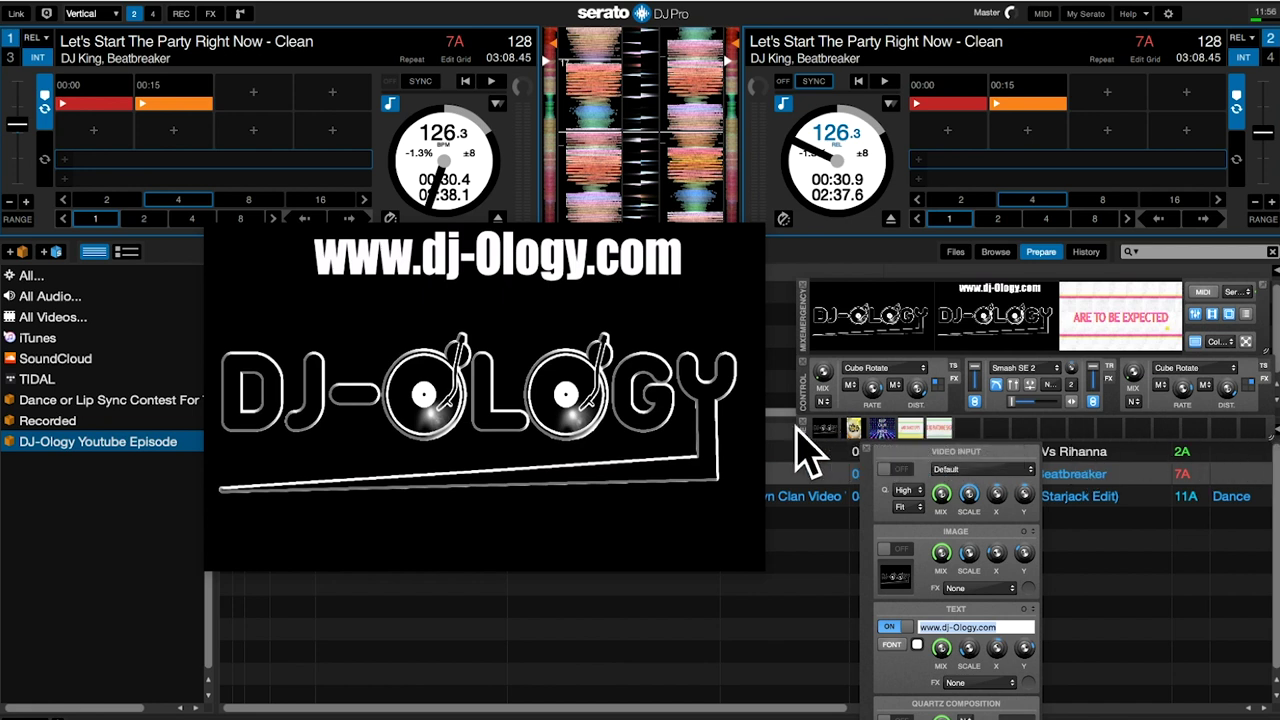
Step: Load the DJ-Ology logo and the yellow DVDJ King image in turn from the media bank into the first video deck
drag(828, 429, 846, 332)
click(997, 386)
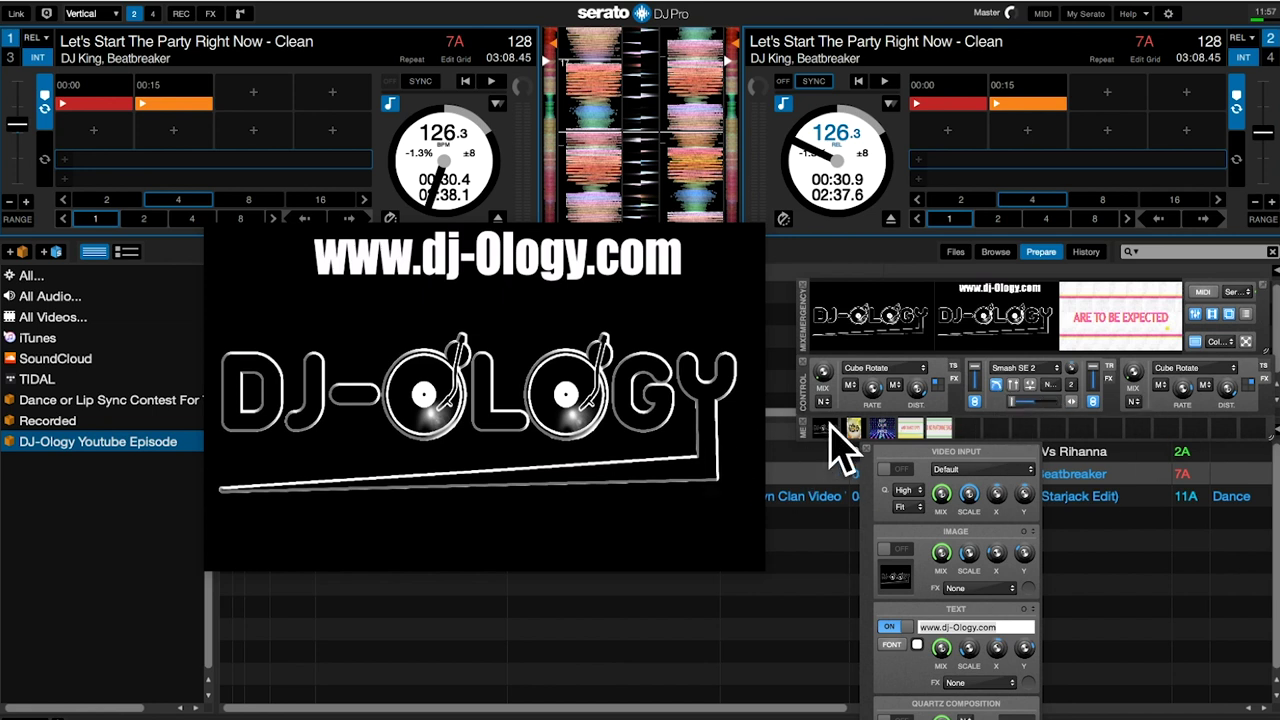
drag(849, 434, 846, 322)
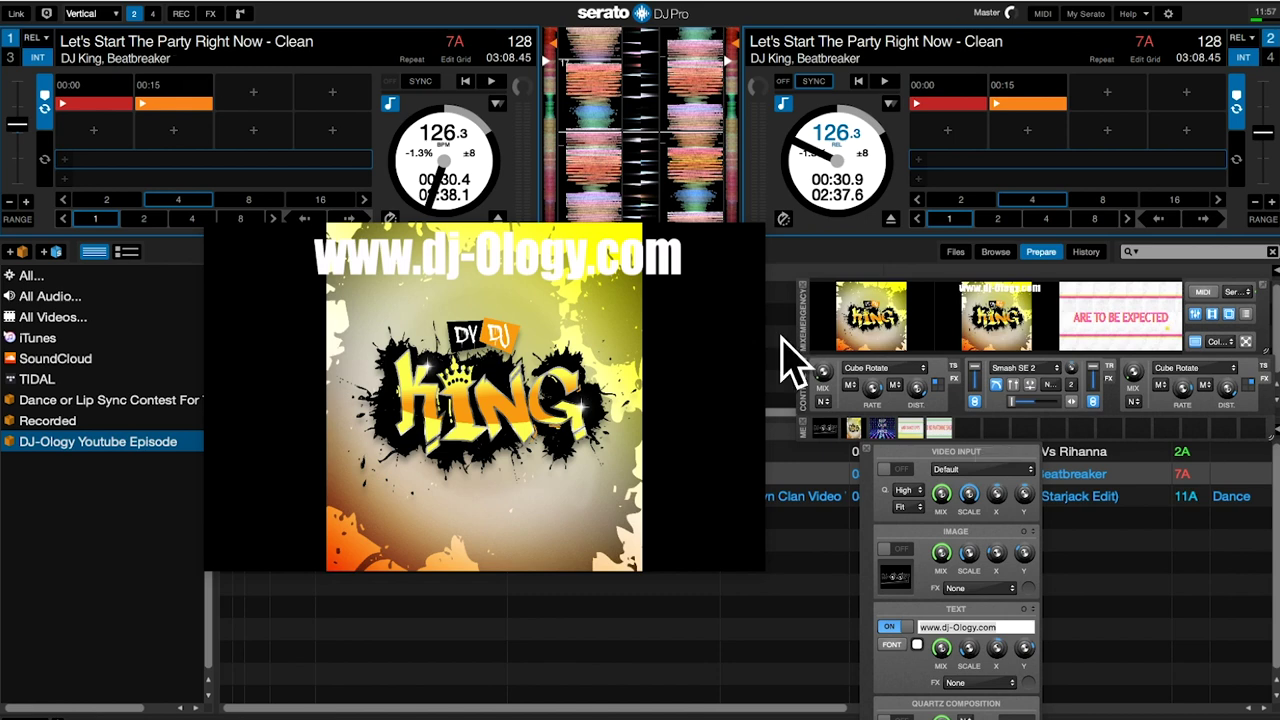
Step: Move the Serato window aside to expose the desktop and load the DVDJ King Logo image into the first video deck
click(40, 10)
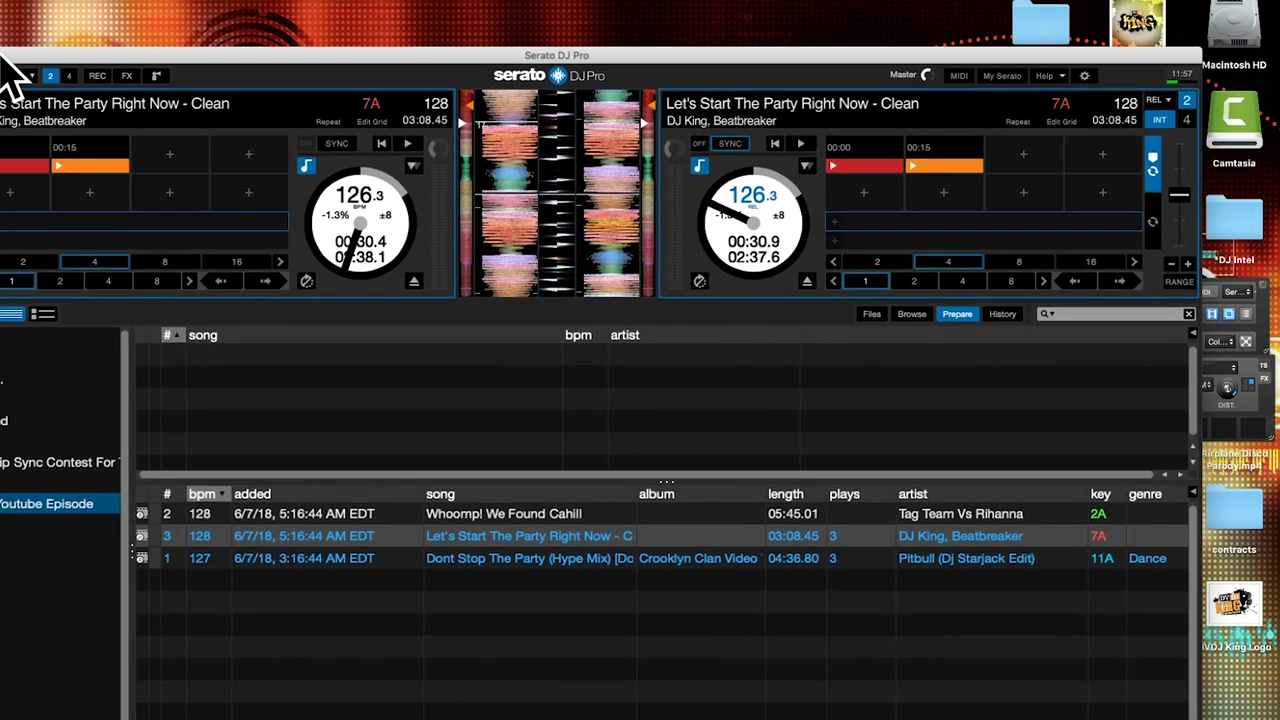
drag(646, 55, 489, 5)
click(1082, 340)
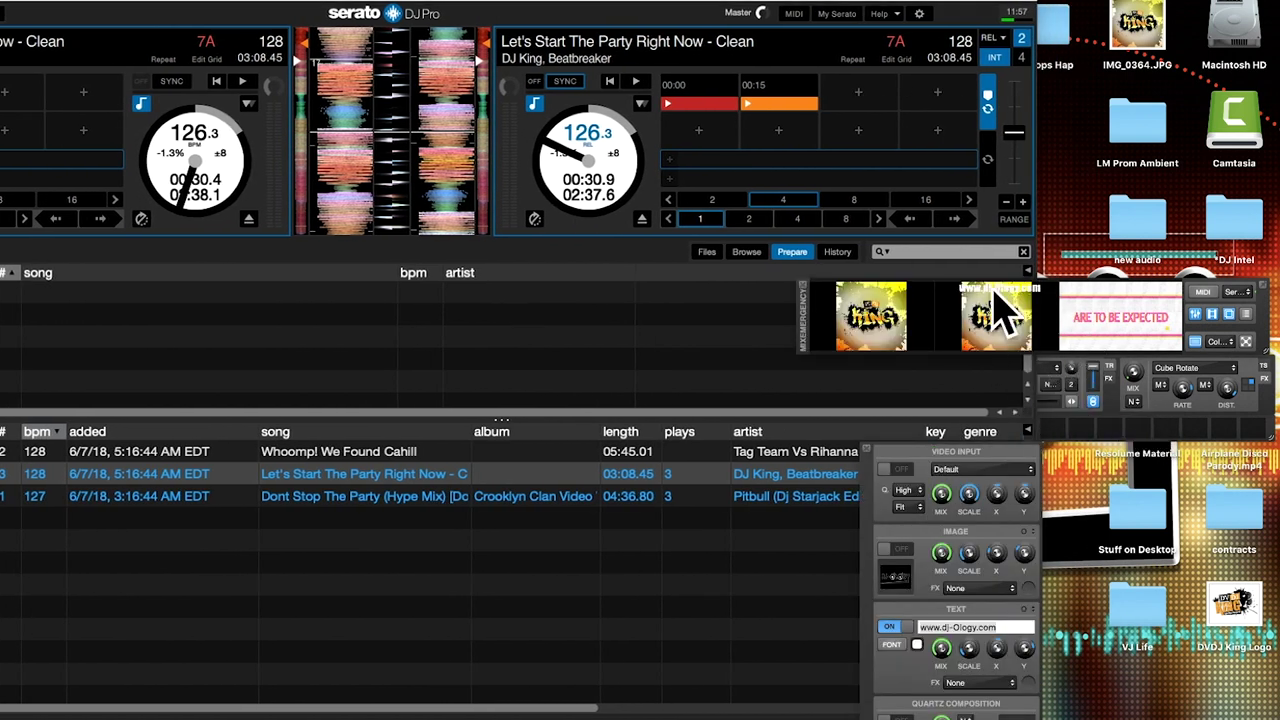
click(1262, 288)
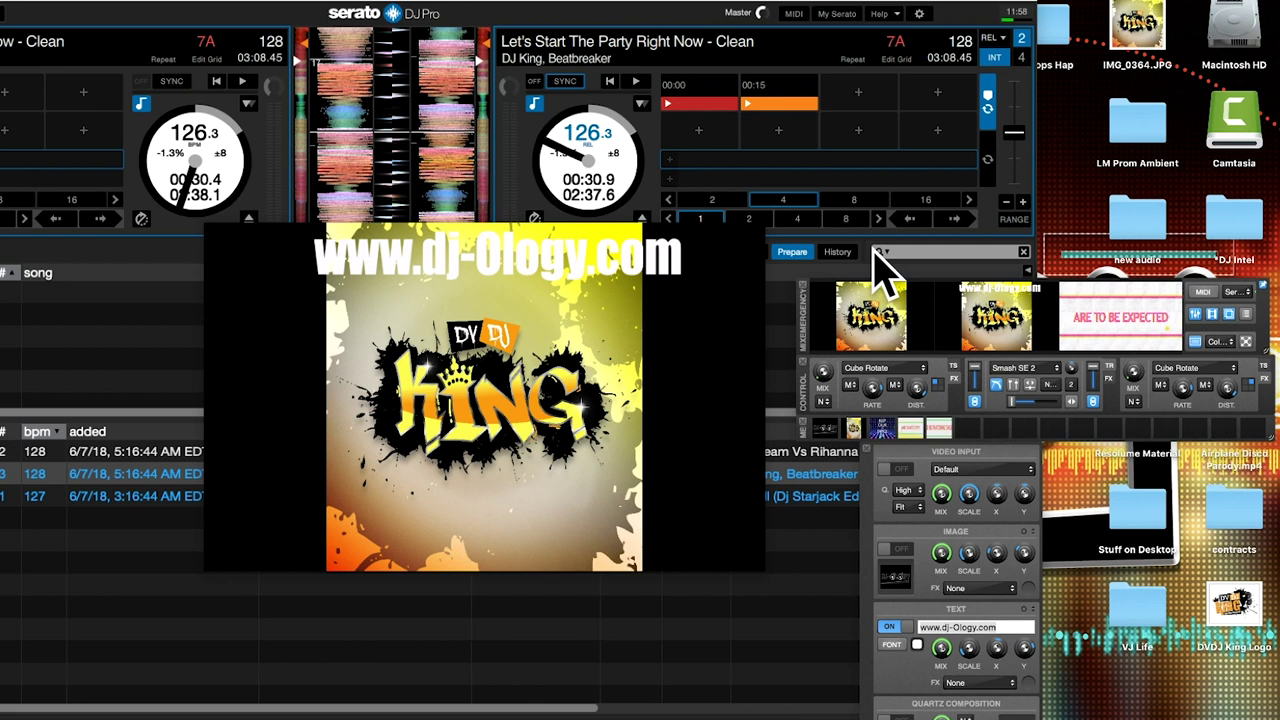
click(1235, 605)
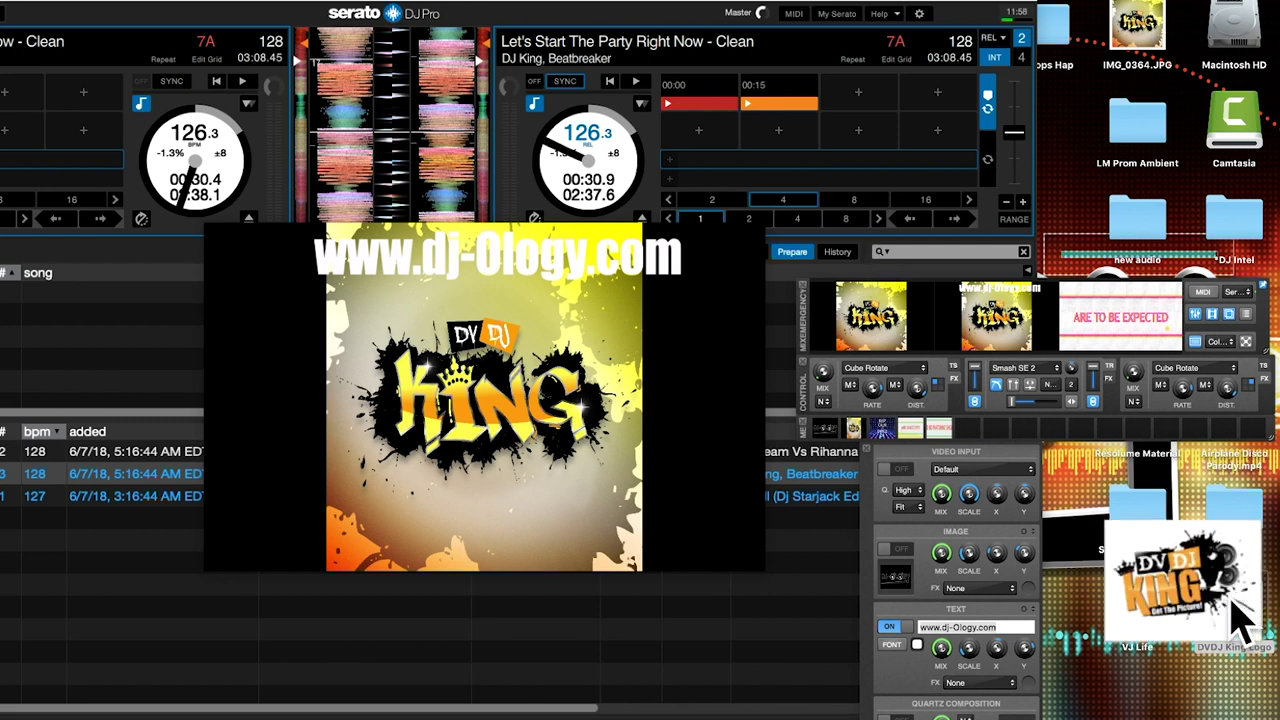
drag(1240, 615, 888, 330)
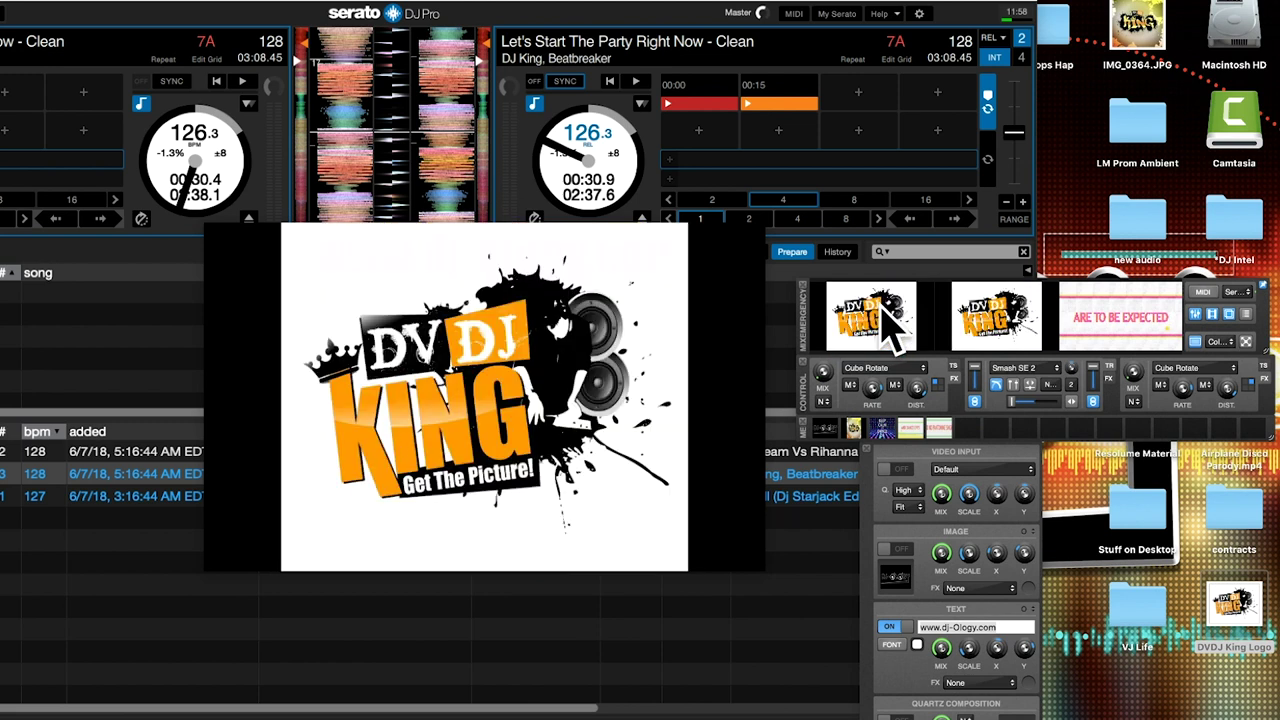
Step: Store the desktop's DVDJ King Logo image in the next empty media bank slot and expand the Serato window again
drag(1232, 605, 967, 425)
click(955, 366)
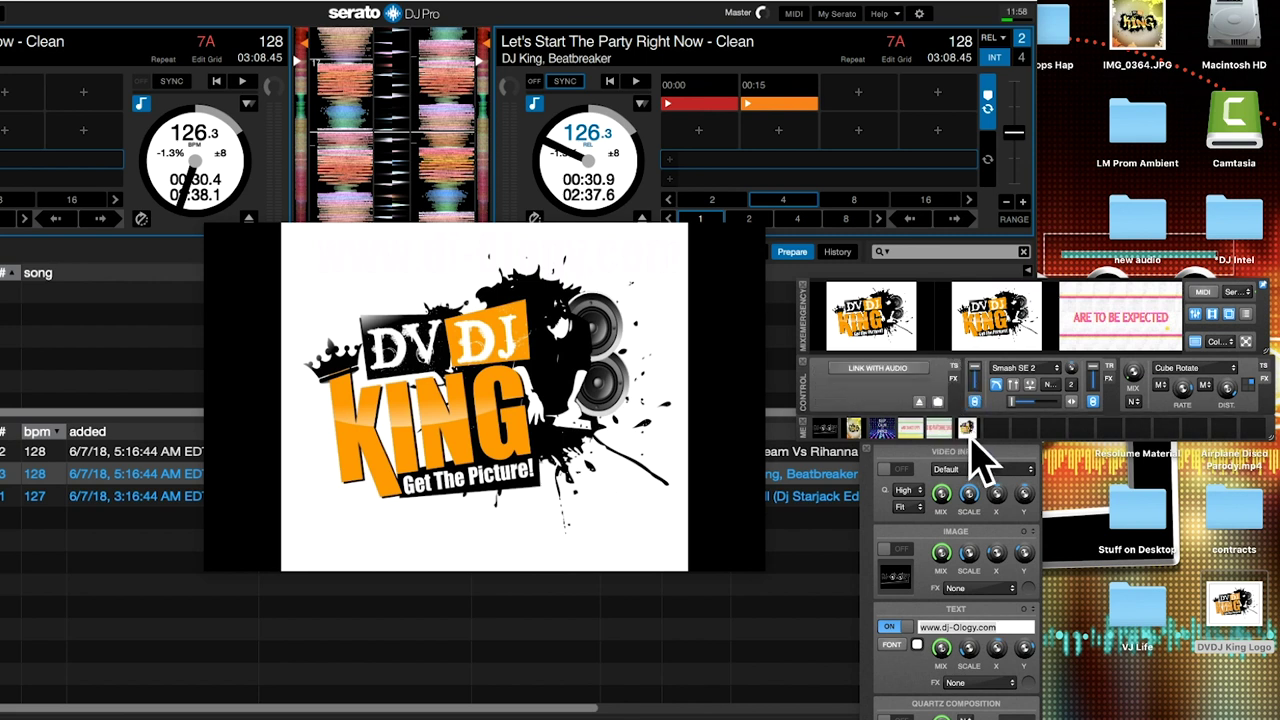
double_click(758, 10)
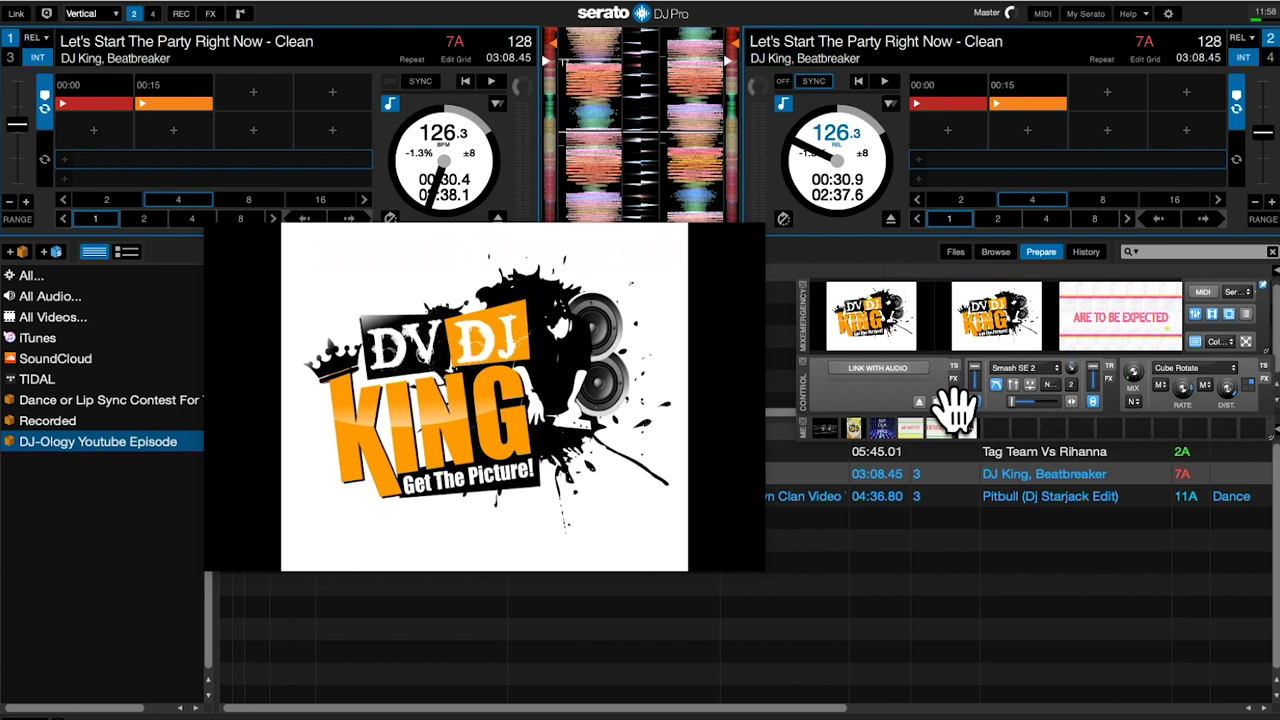
Step: Toggle the effects panel until it is shown over the library, and switch the camera video input on and off once
click(1229, 314)
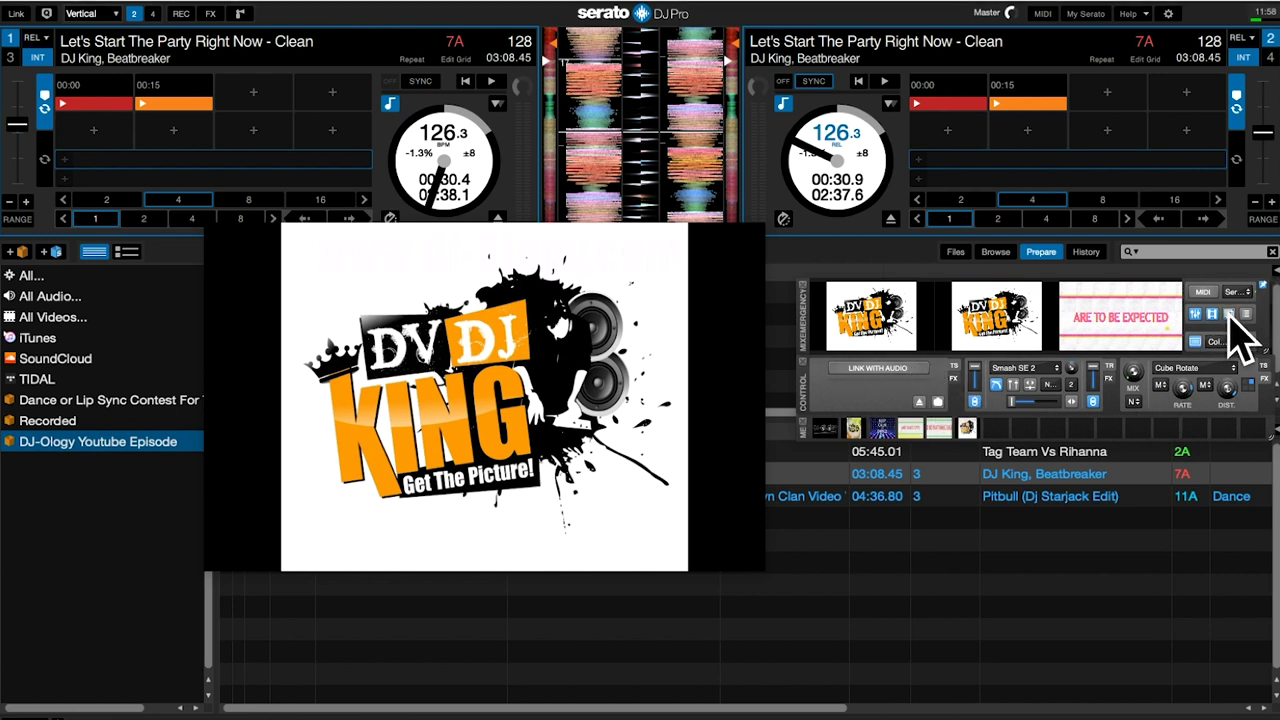
click(1229, 314)
click(1229, 314)
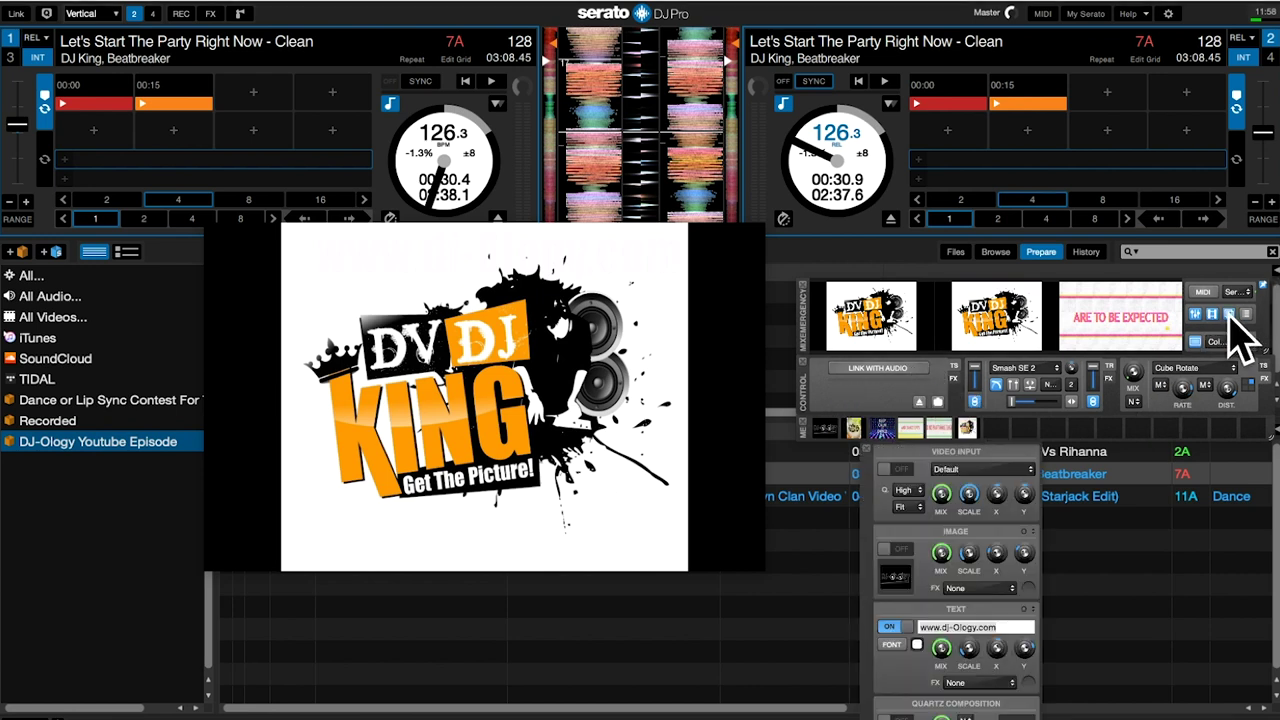
click(1229, 314)
click(1229, 314)
click(889, 469)
click(890, 469)
Step: Change the text overlay's colour to red and close the colour picker
click(917, 645)
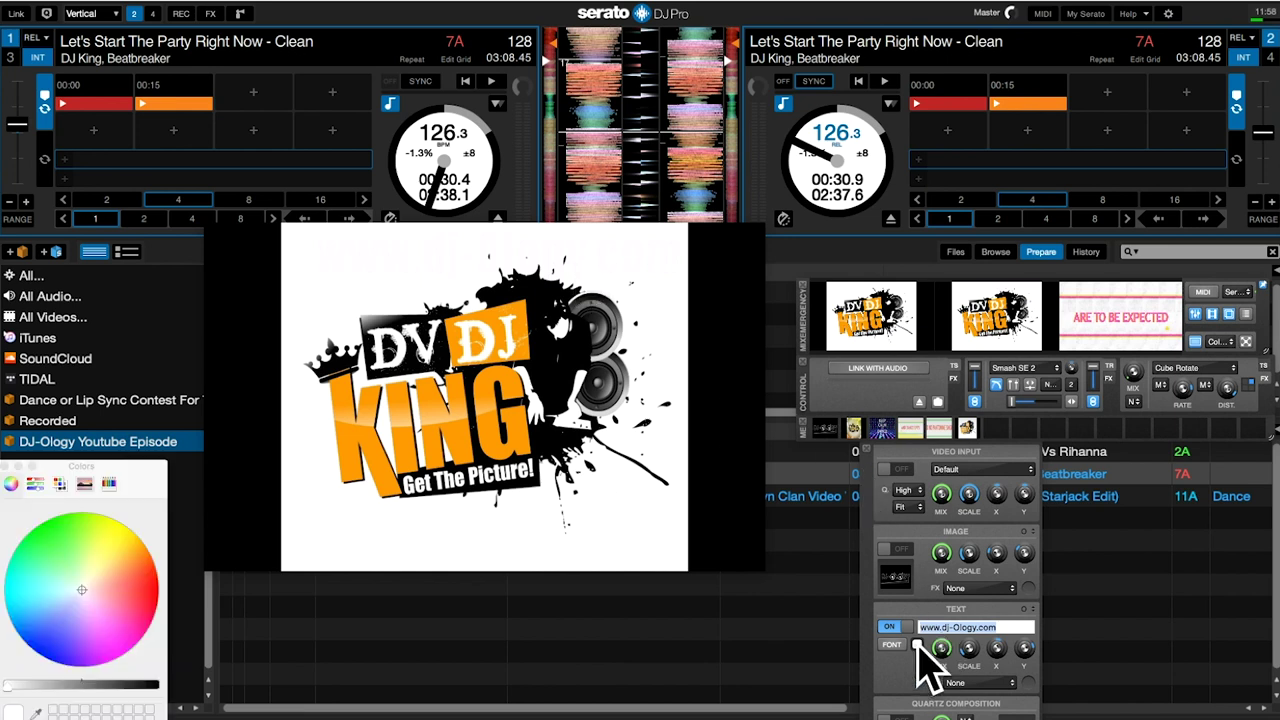
click(150, 590)
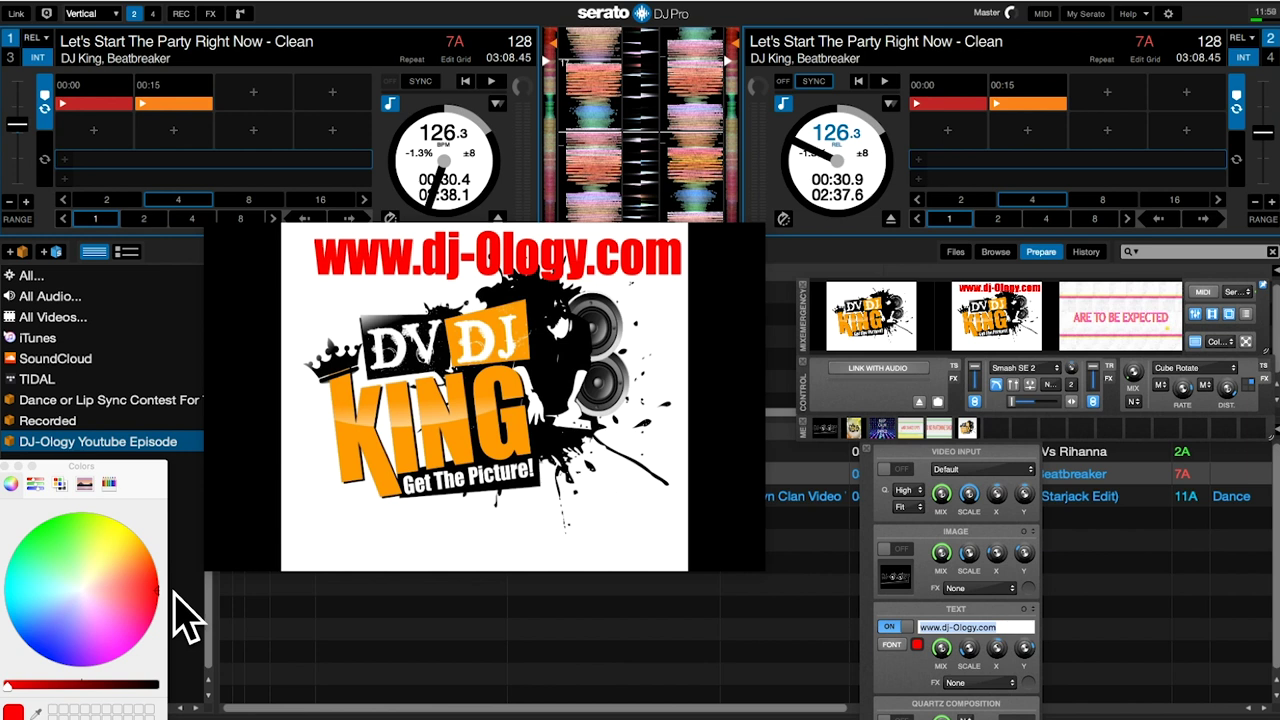
click(5, 467)
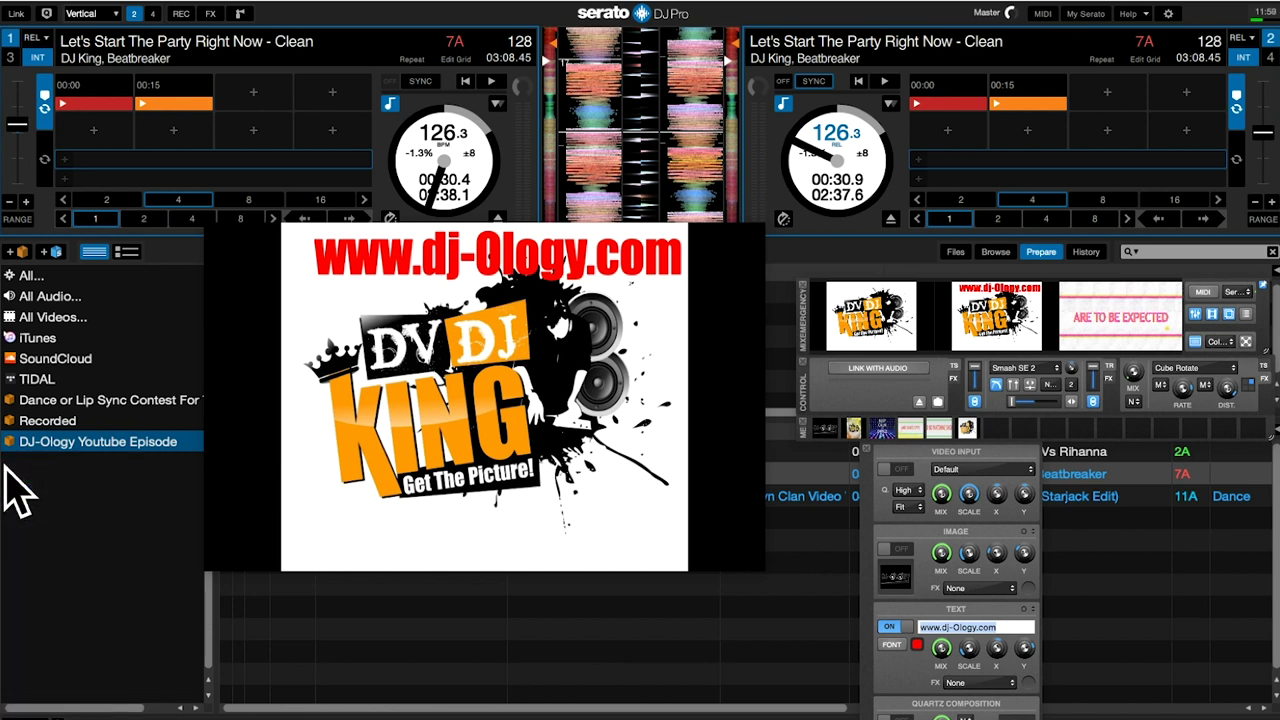
scroll(970, 650, up, 5)
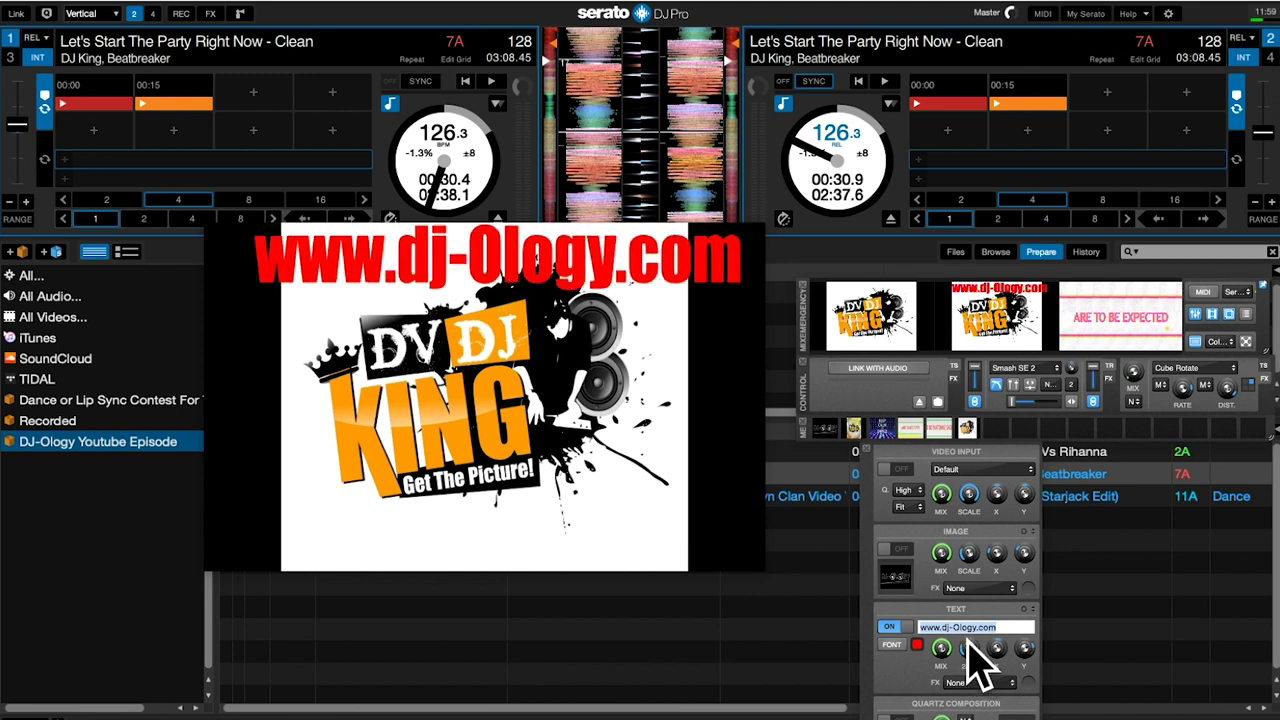
scroll(996, 648, down, 3)
scroll(990, 650, up, 5)
scroll(990, 650, down, 2)
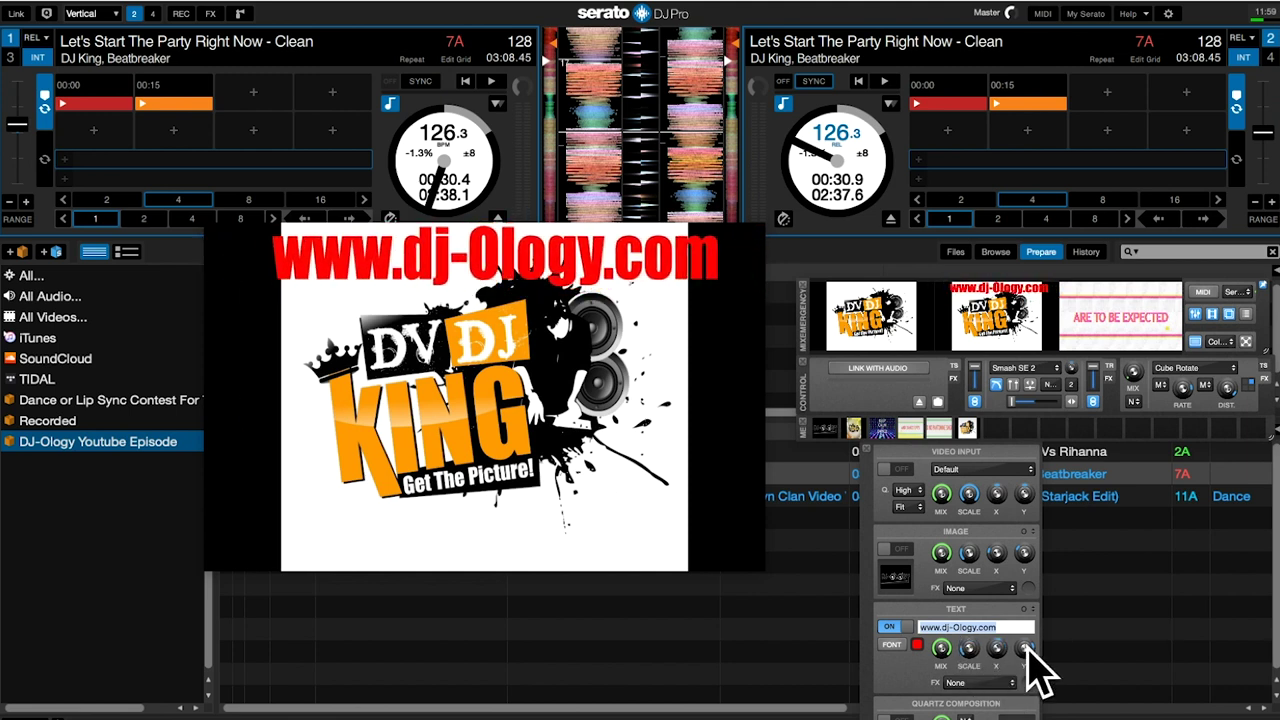
scroll(1022, 648, down, 3)
scroll(1022, 648, up, 3)
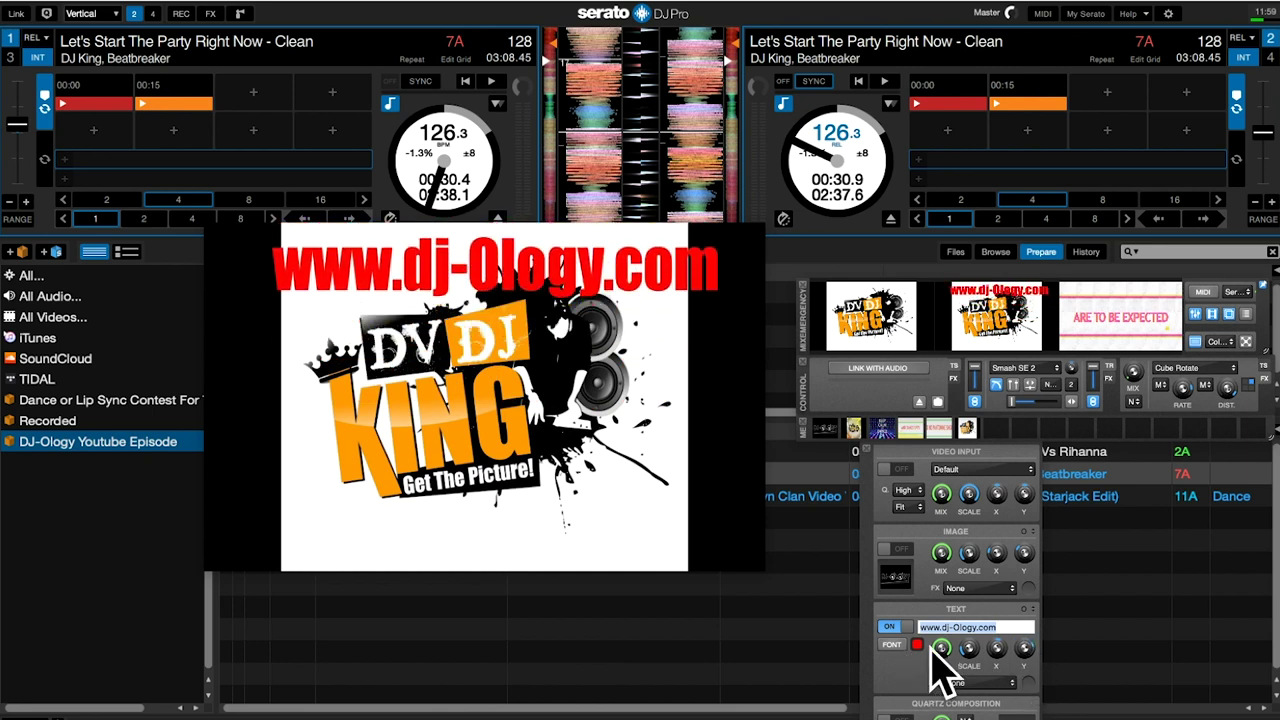
Step: Turn off the text overlay and clear the DVDJ King logo from the first video deck
click(893, 627)
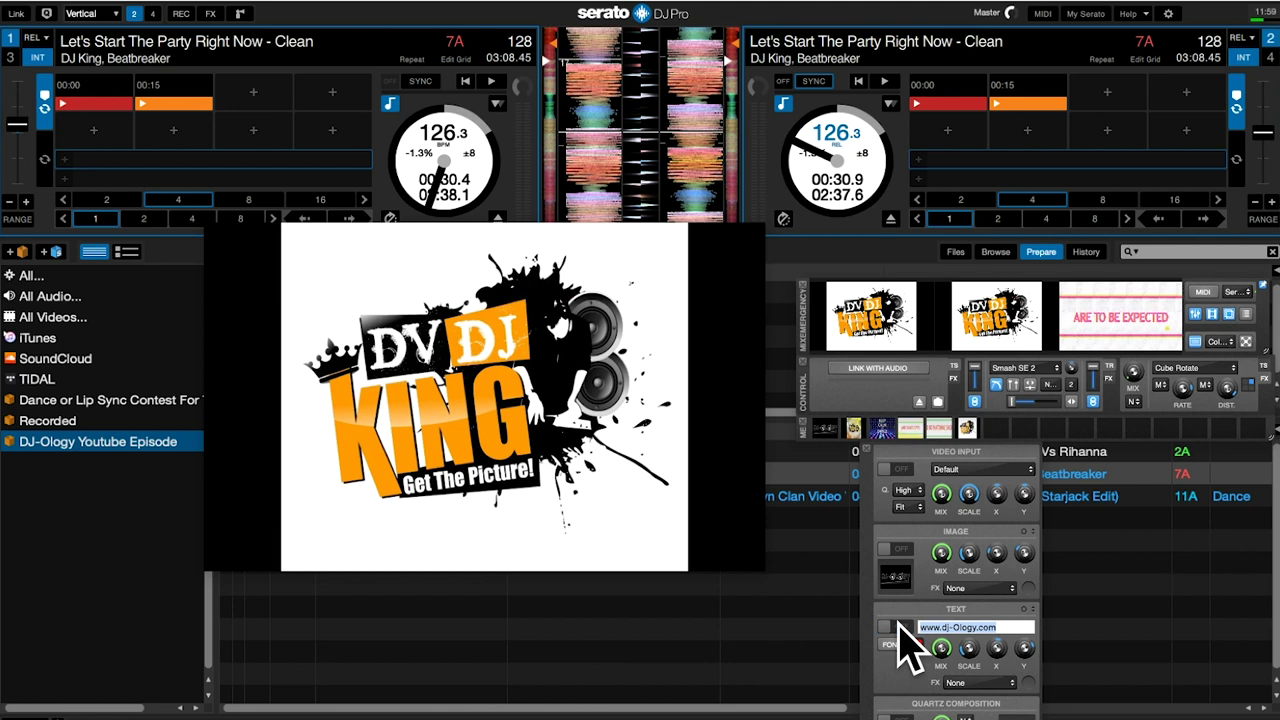
click(861, 349)
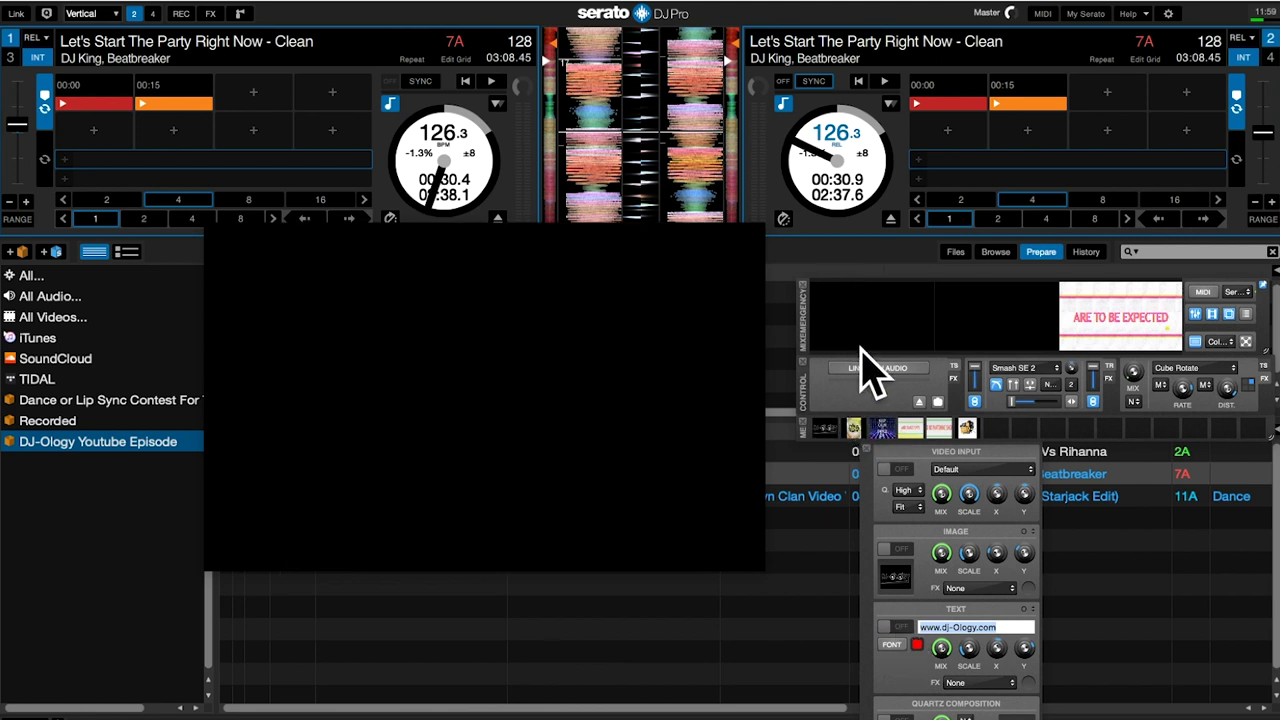
Step: Load the DJ-Ology logo and then Pitbull's Dont Stop The Party video from the library into the first video deck
click(888, 474)
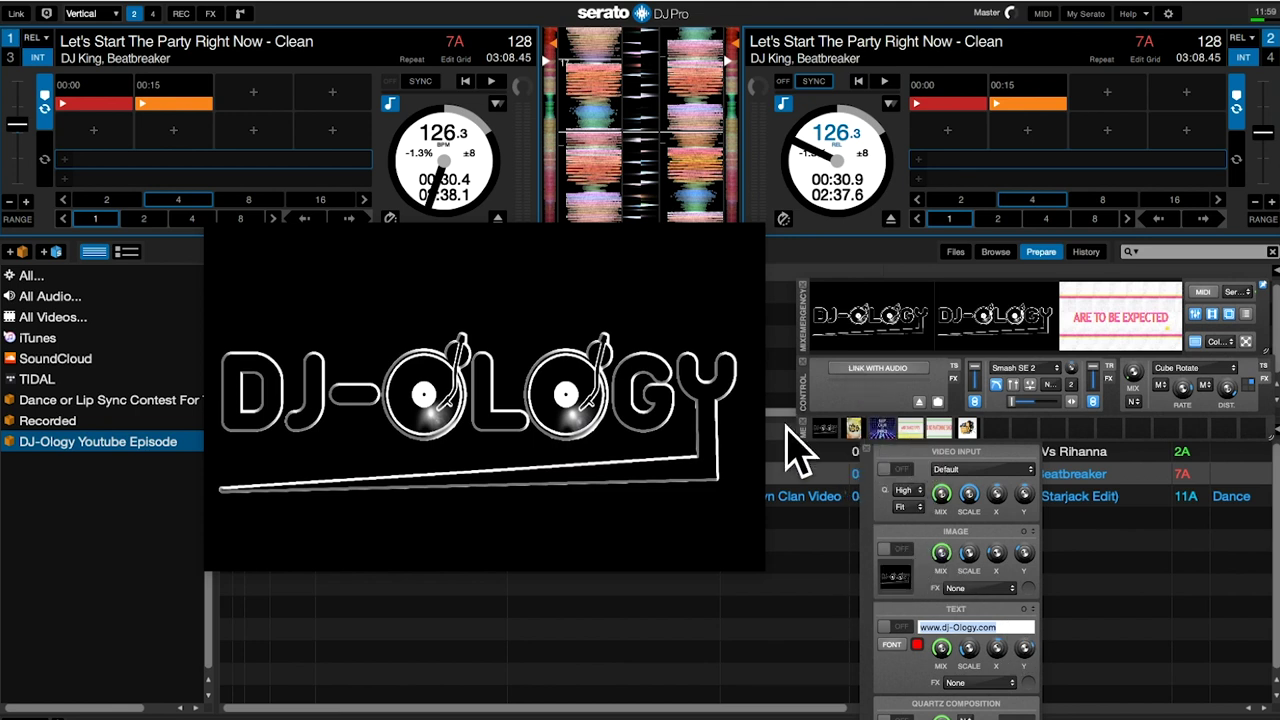
drag(805, 497, 870, 330)
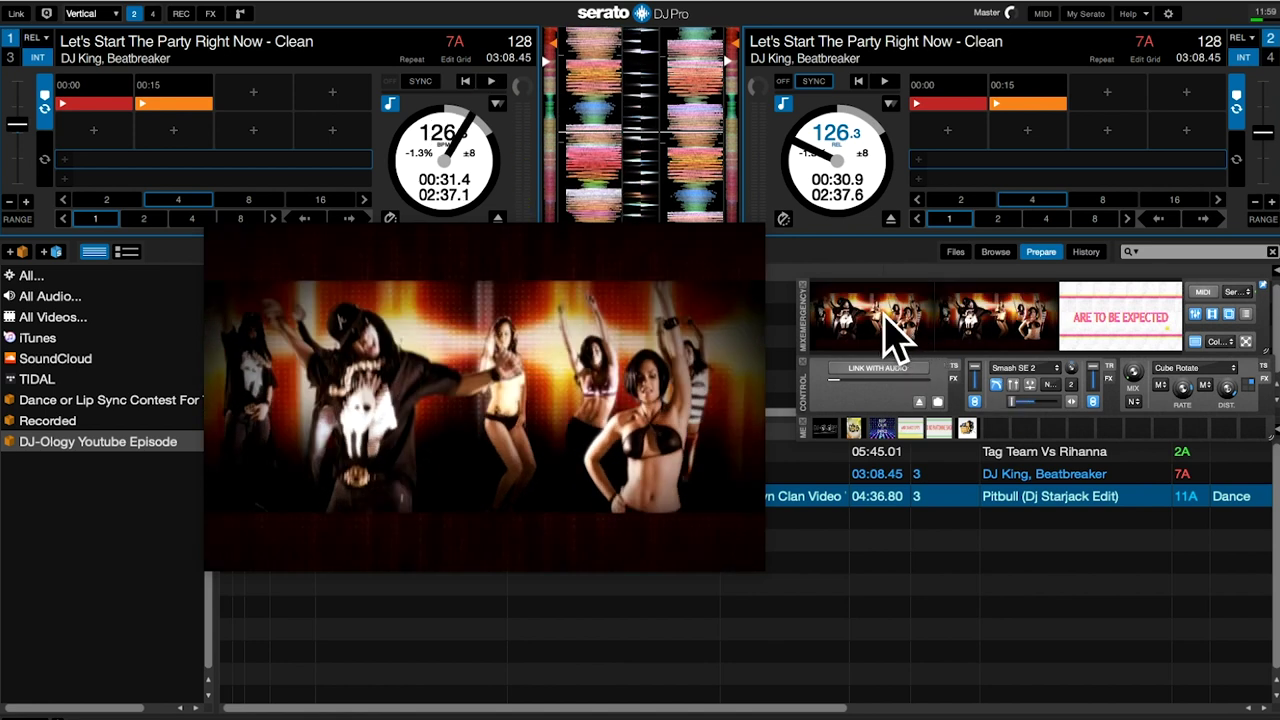
Step: Turn on the DJ-Ology image overlay and adjust its scale and position so it sits small in the lower-left corner of the video
click(891, 334)
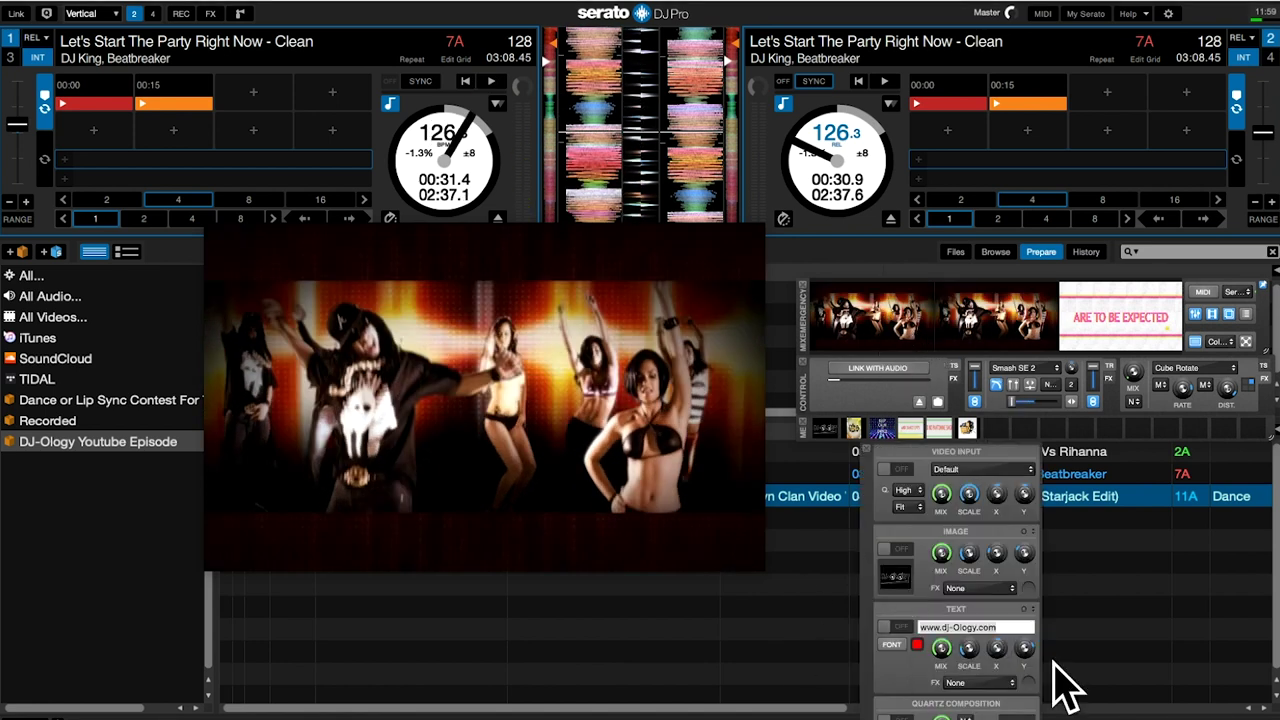
click(892, 549)
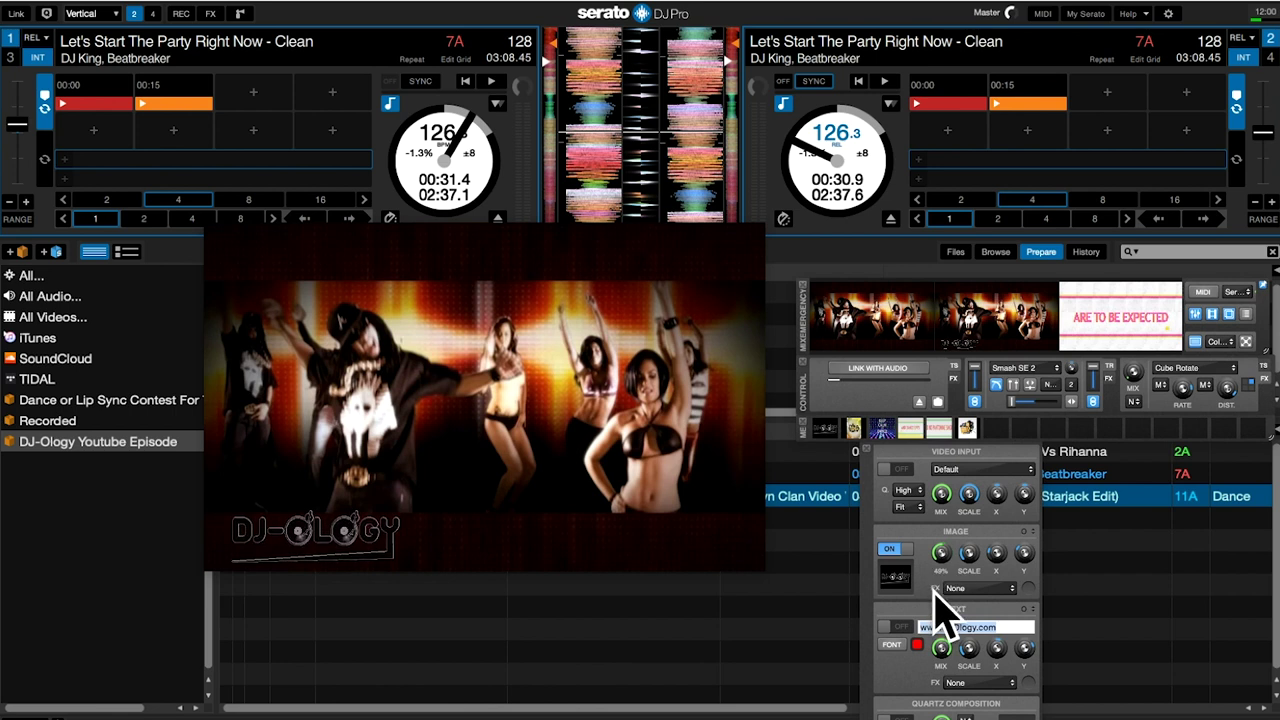
drag(940, 552, 945, 497)
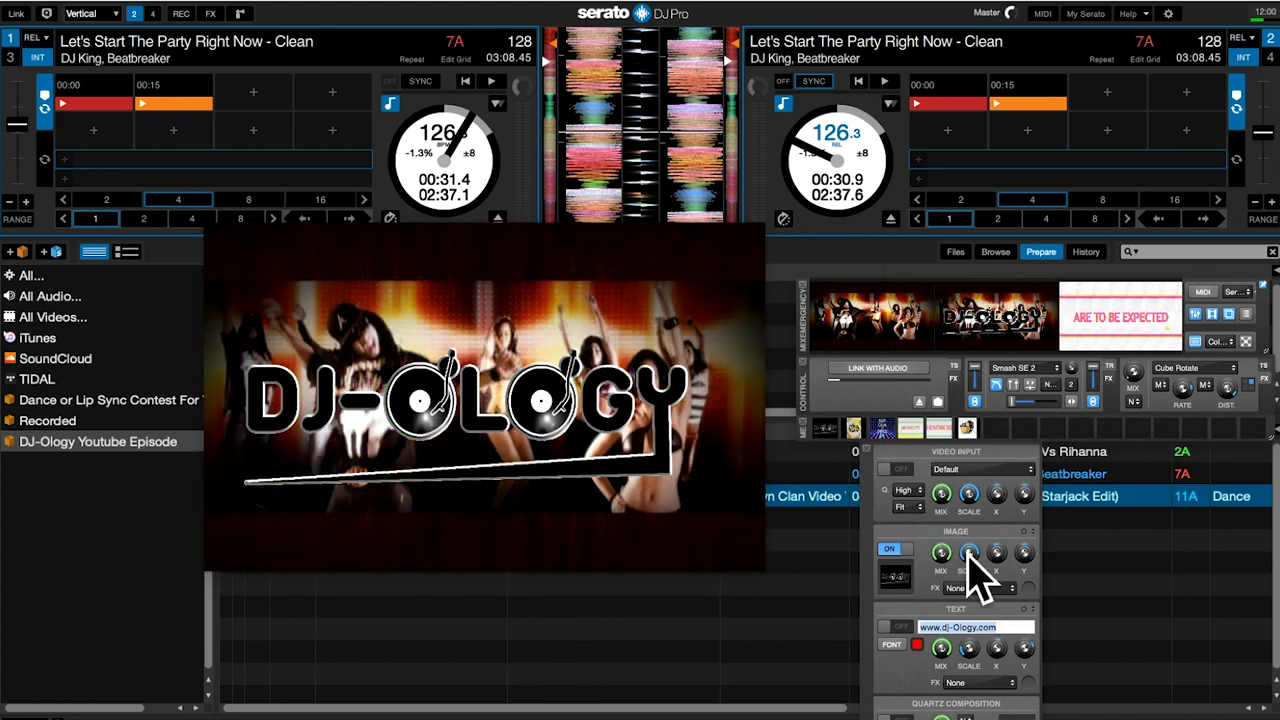
drag(945, 565, 967, 590)
drag(994, 543, 1022, 572)
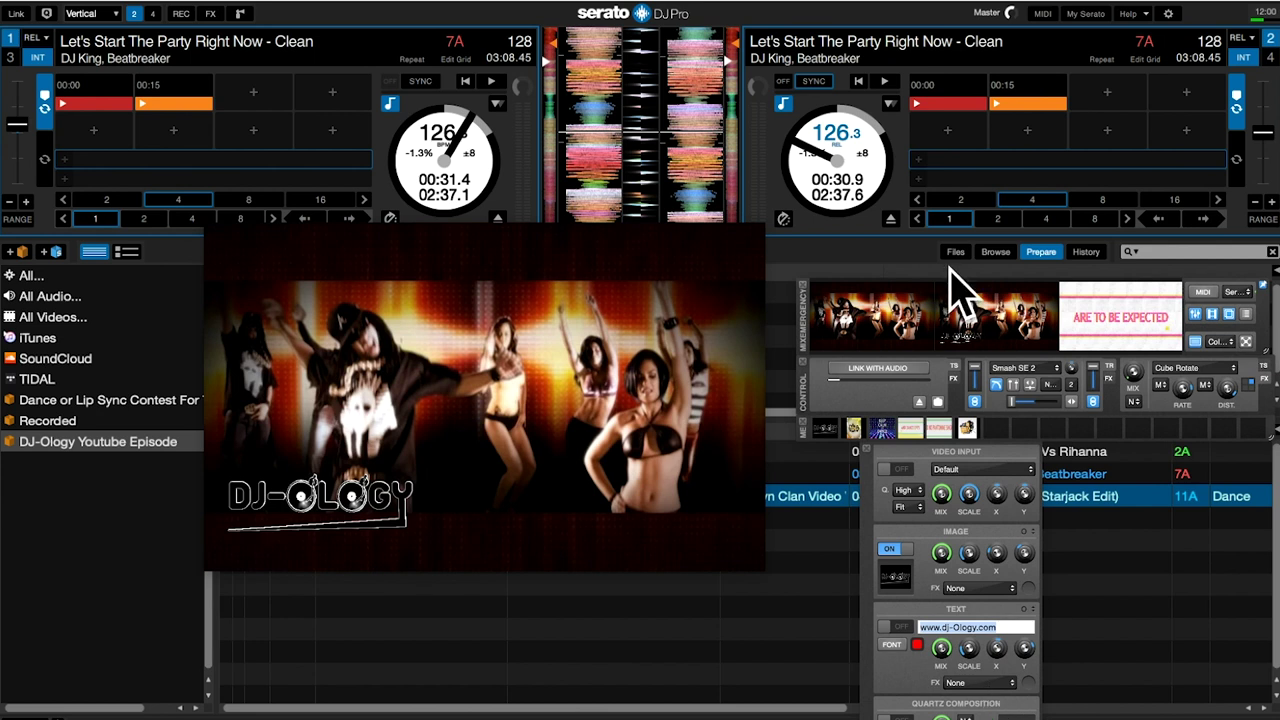
Step: Show the first video deck's effect controls, browse the available effects and keep Cube Rotate selected
click(954, 378)
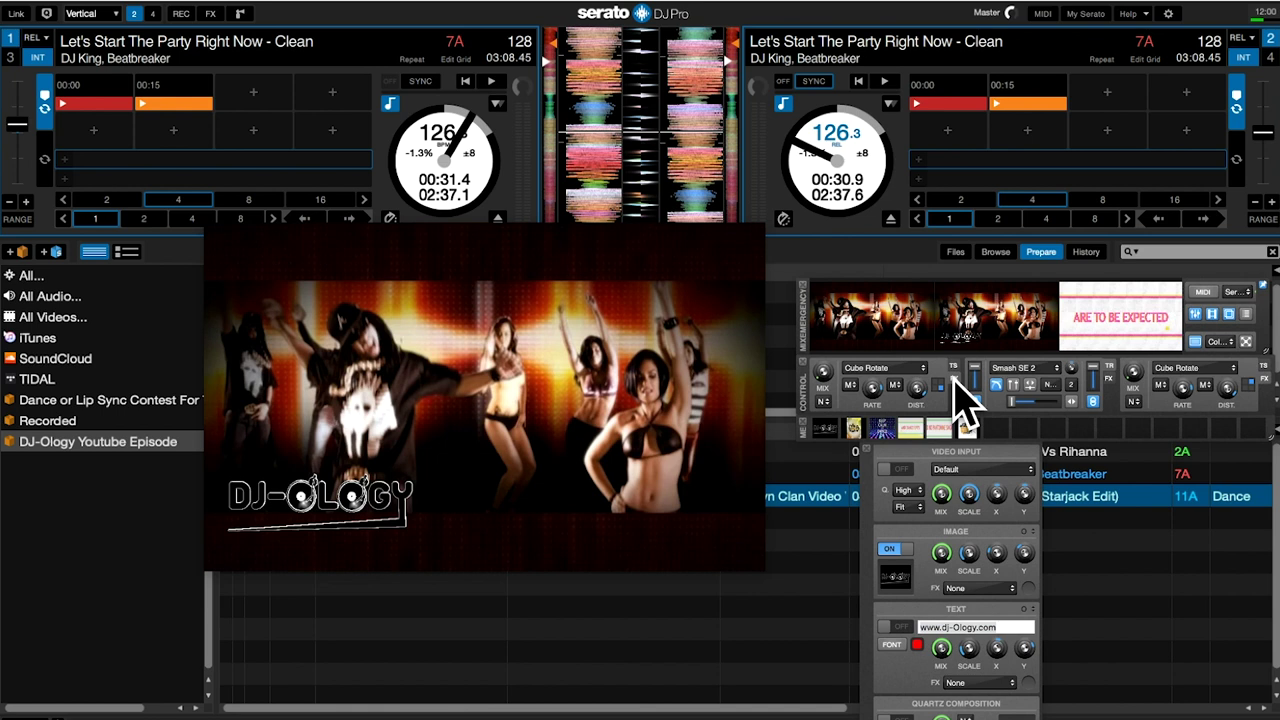
click(885, 368)
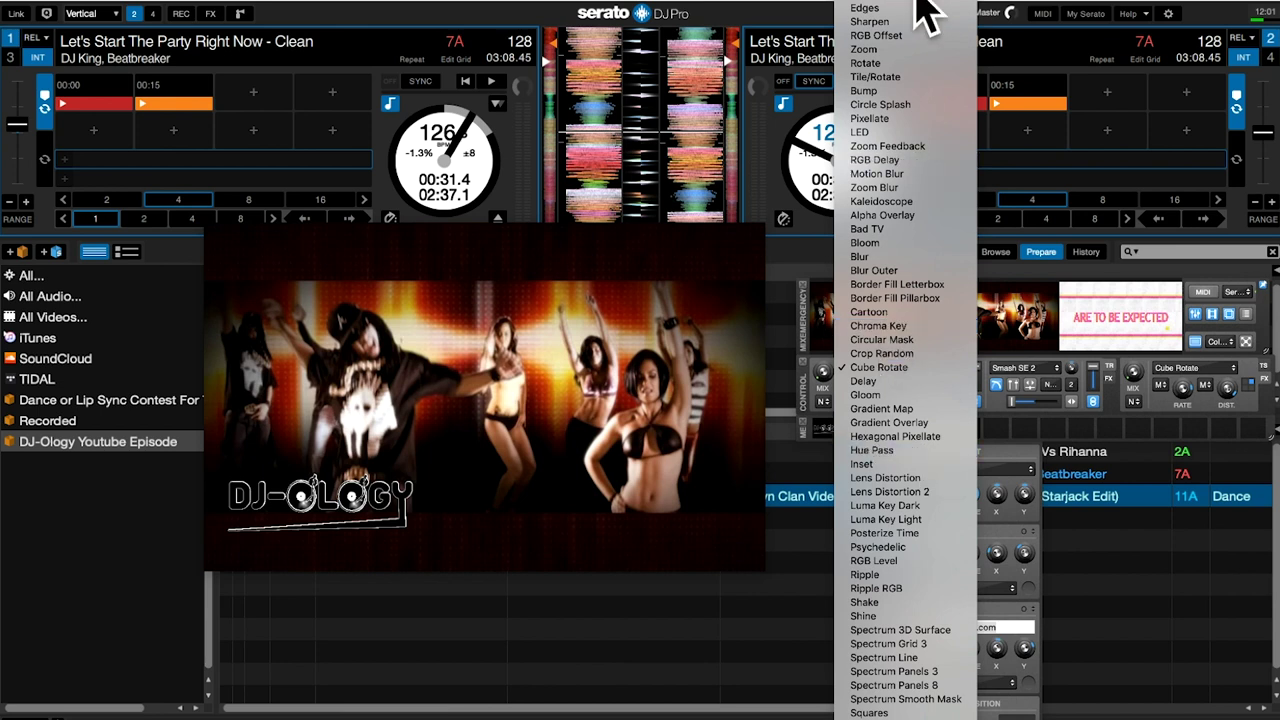
scroll(940, 215, up, 4)
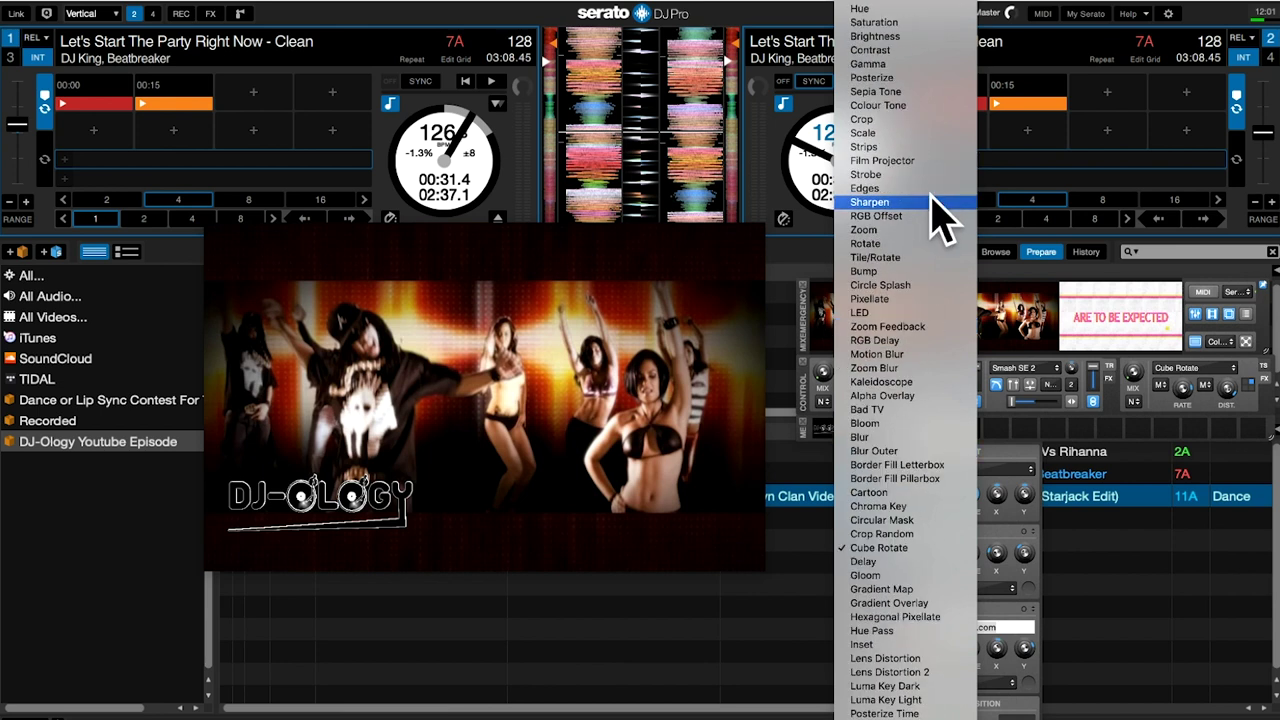
click(930, 550)
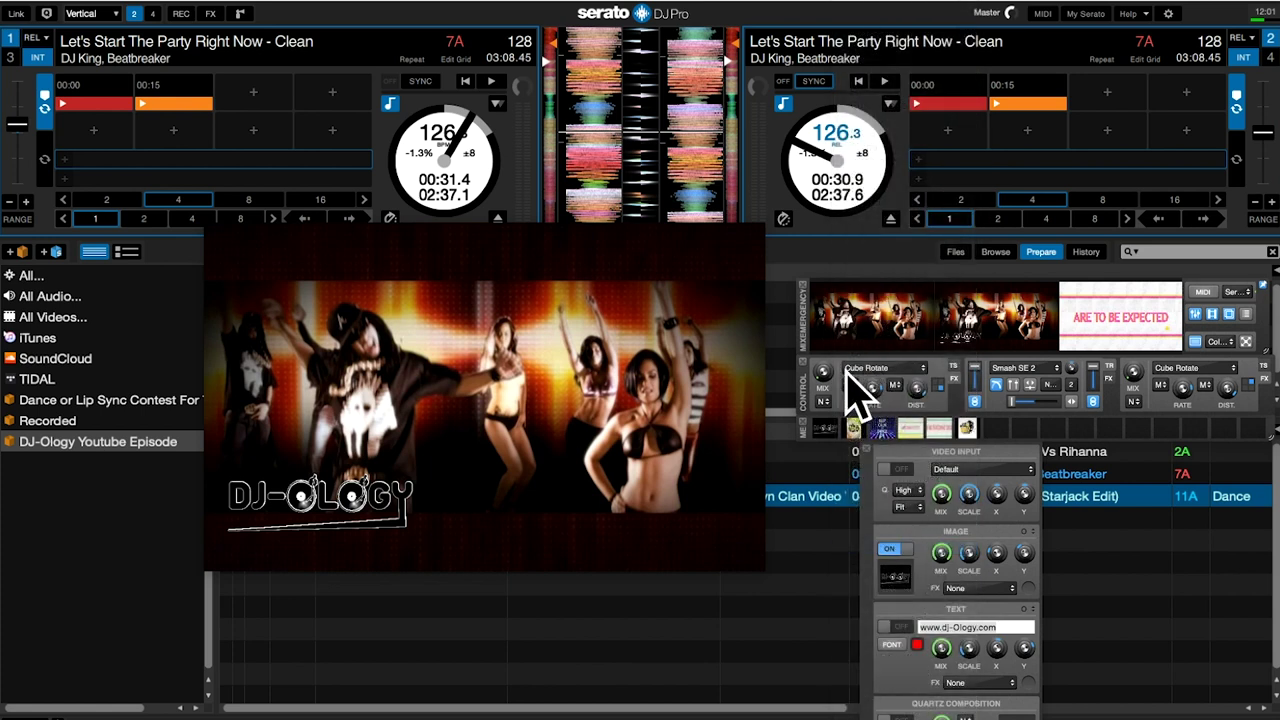
Step: Raise the first deck's Cube Rotate mix to 100% and try the effect on the DVDJ King and DJ-Ology logos
drag(823, 378, 790, 262)
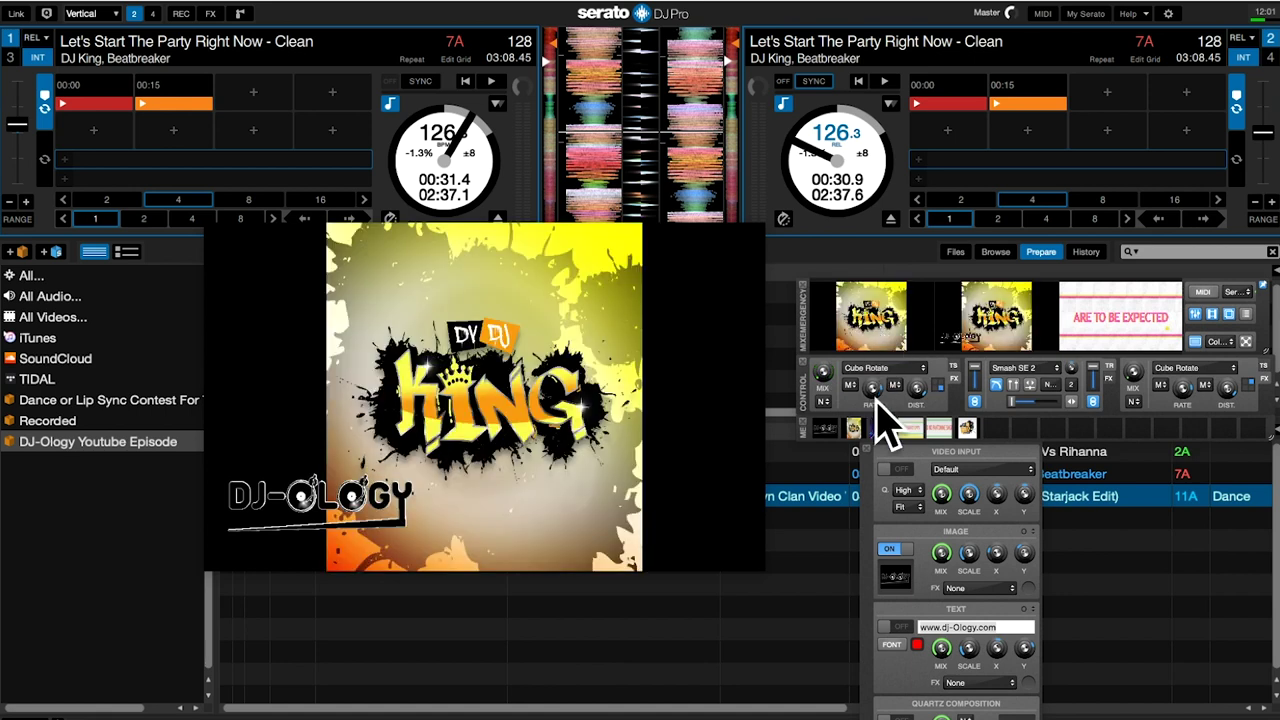
drag(823, 372, 785, 185)
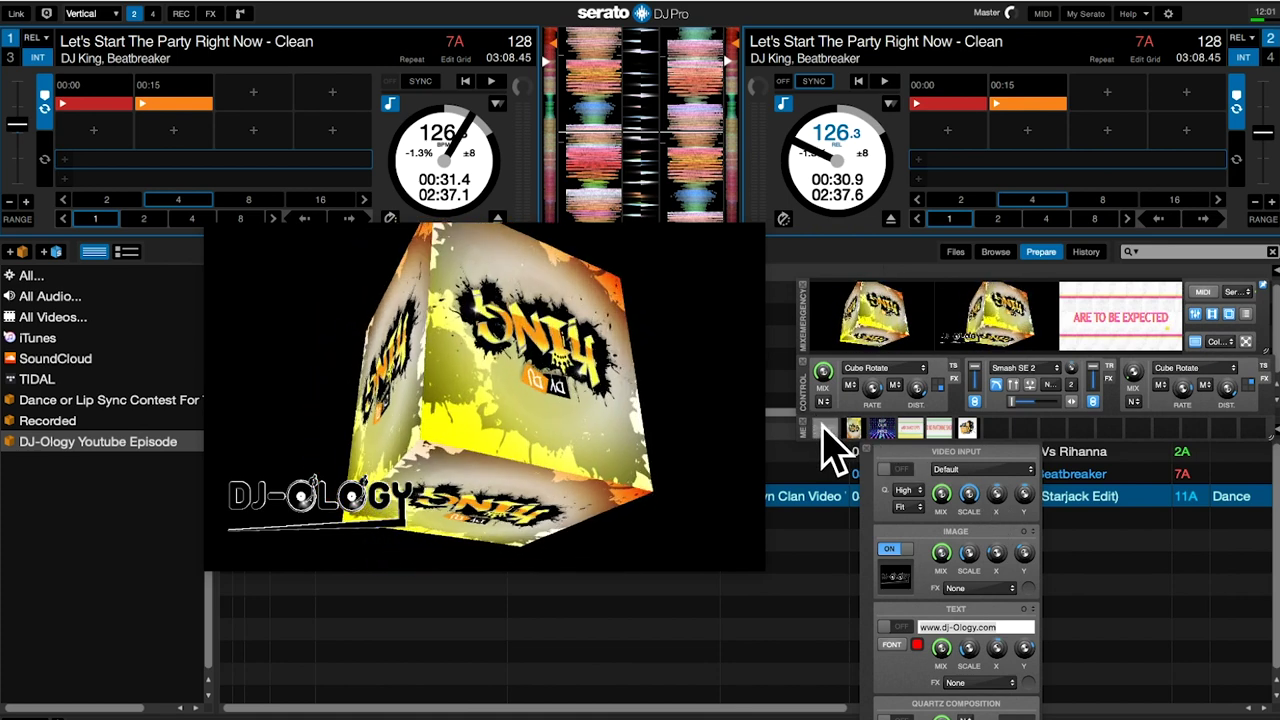
click(866, 314)
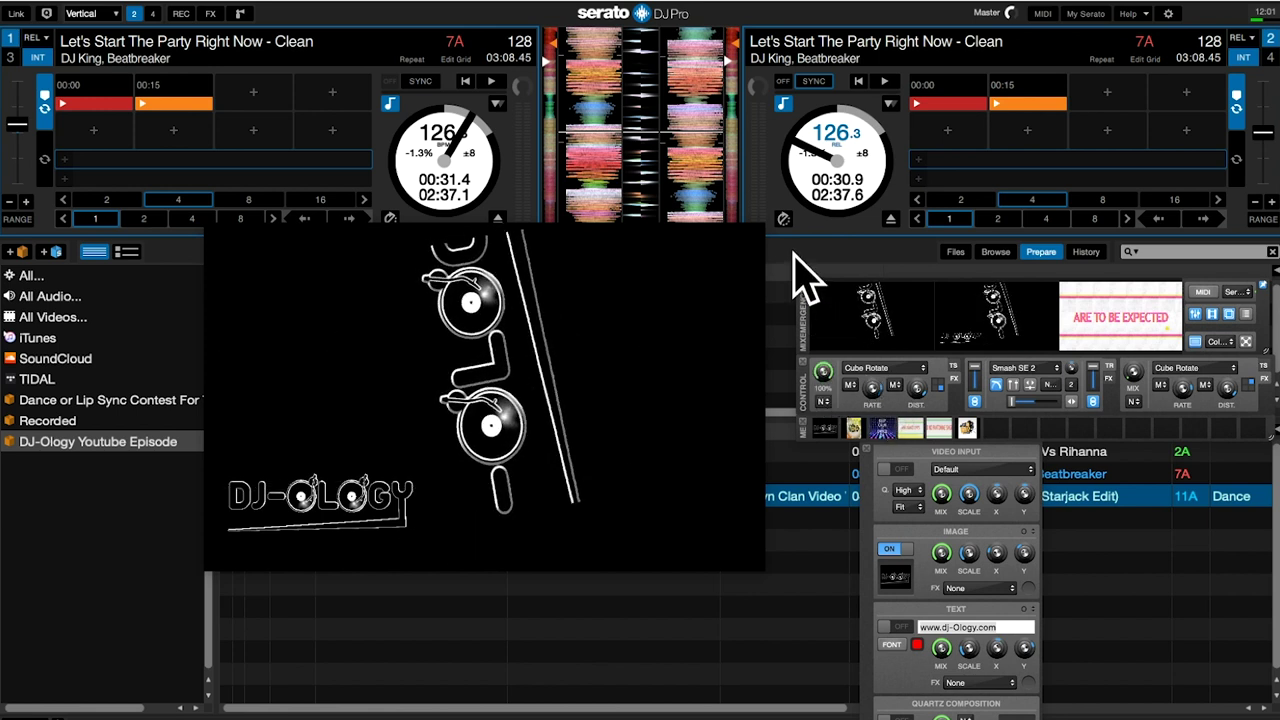
click(821, 372)
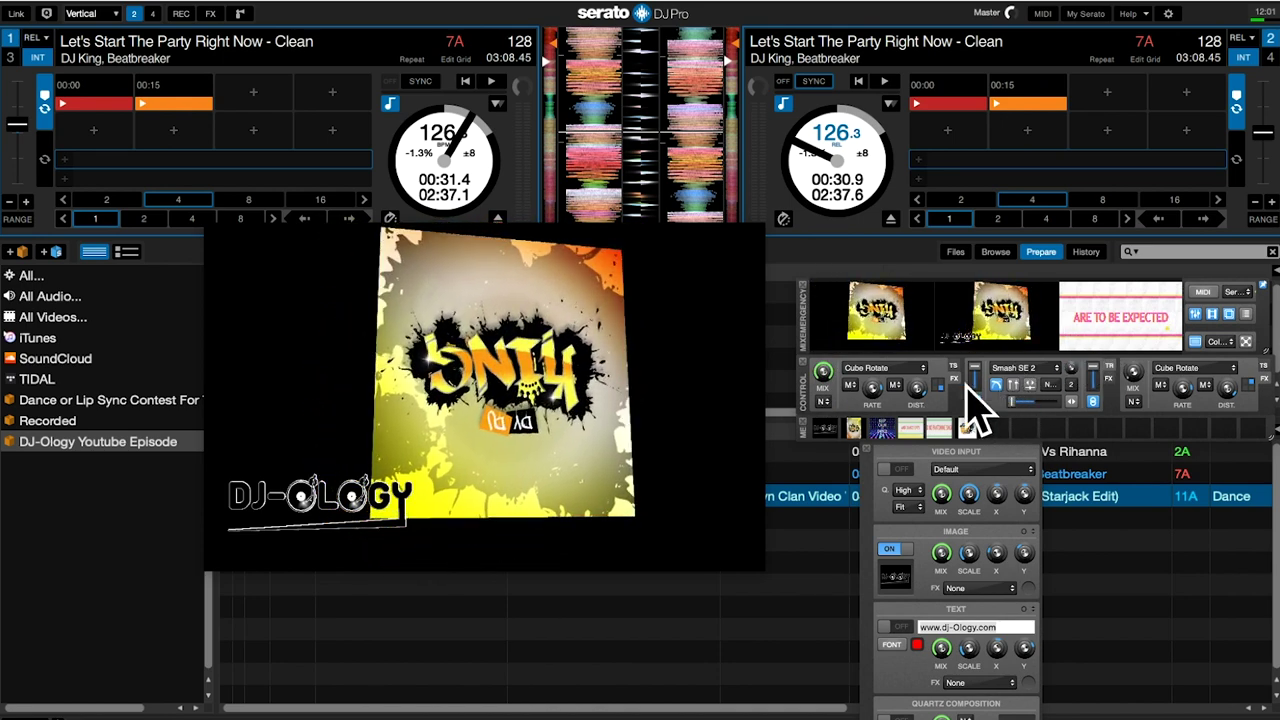
Step: Reapply Cube Rotate at 100% mix and clear the DJ-Ology logo from the first video deck
click(892, 367)
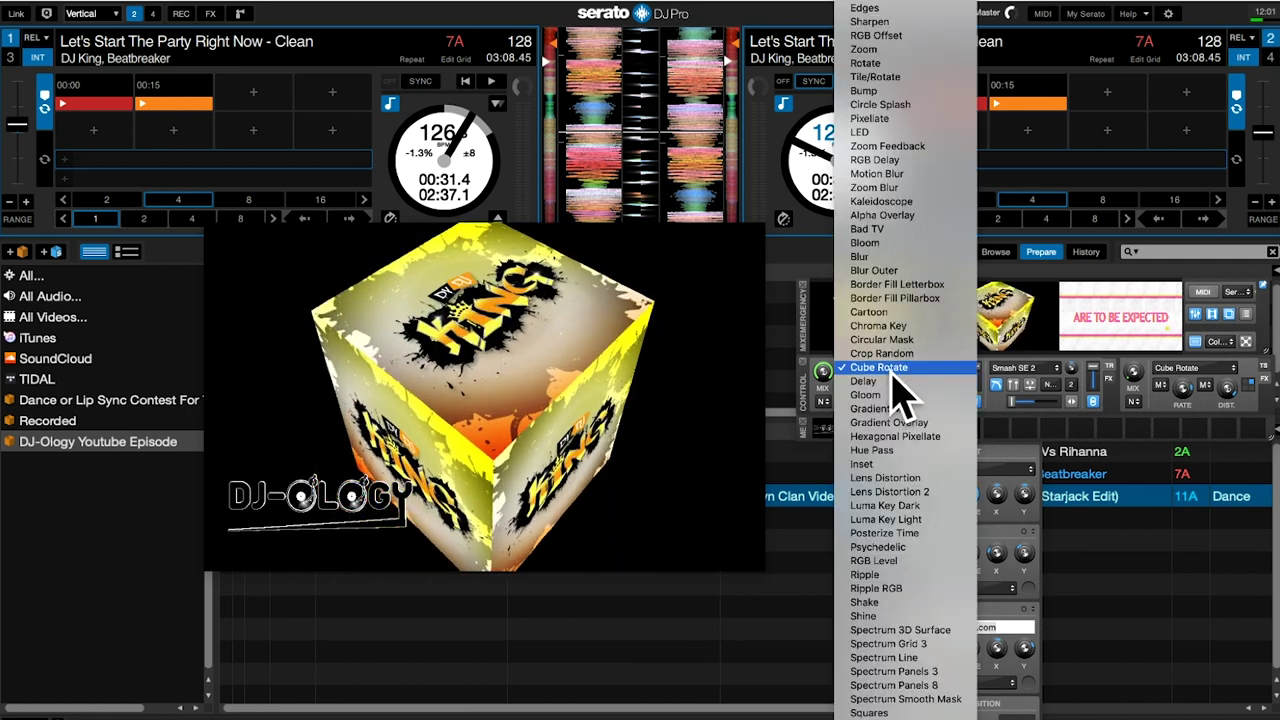
click(894, 370)
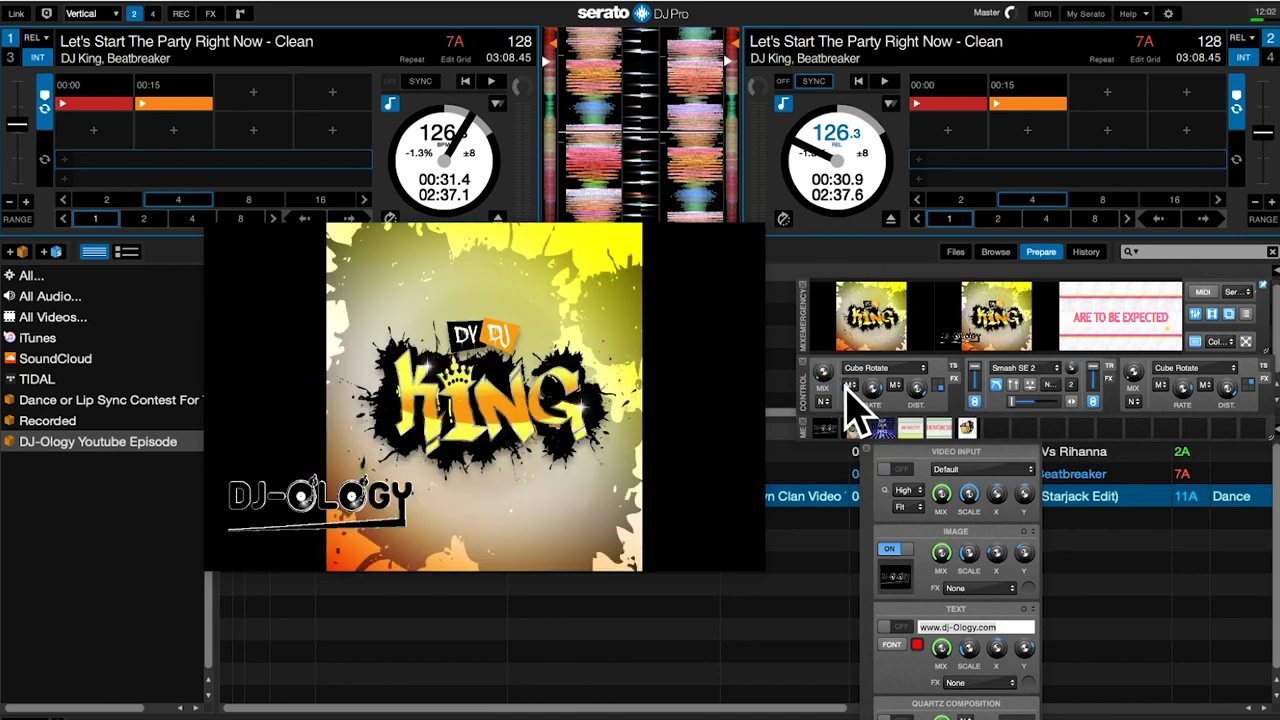
click(860, 341)
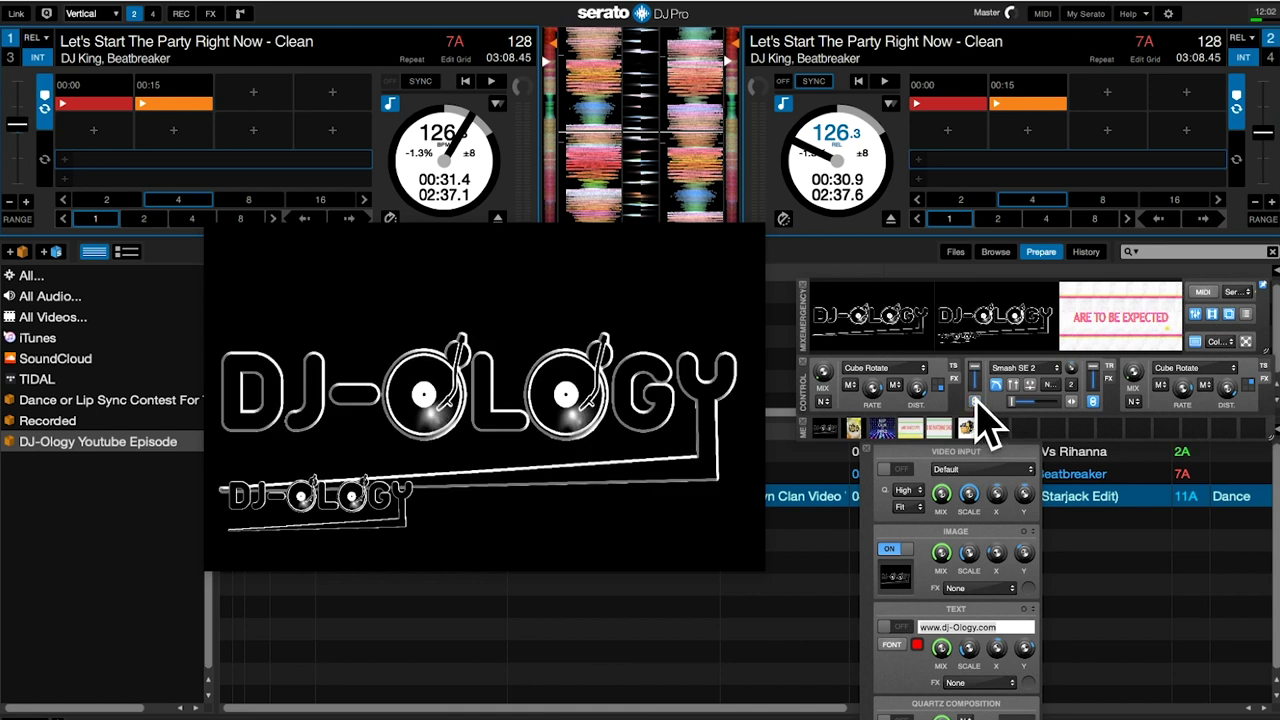
click(903, 318)
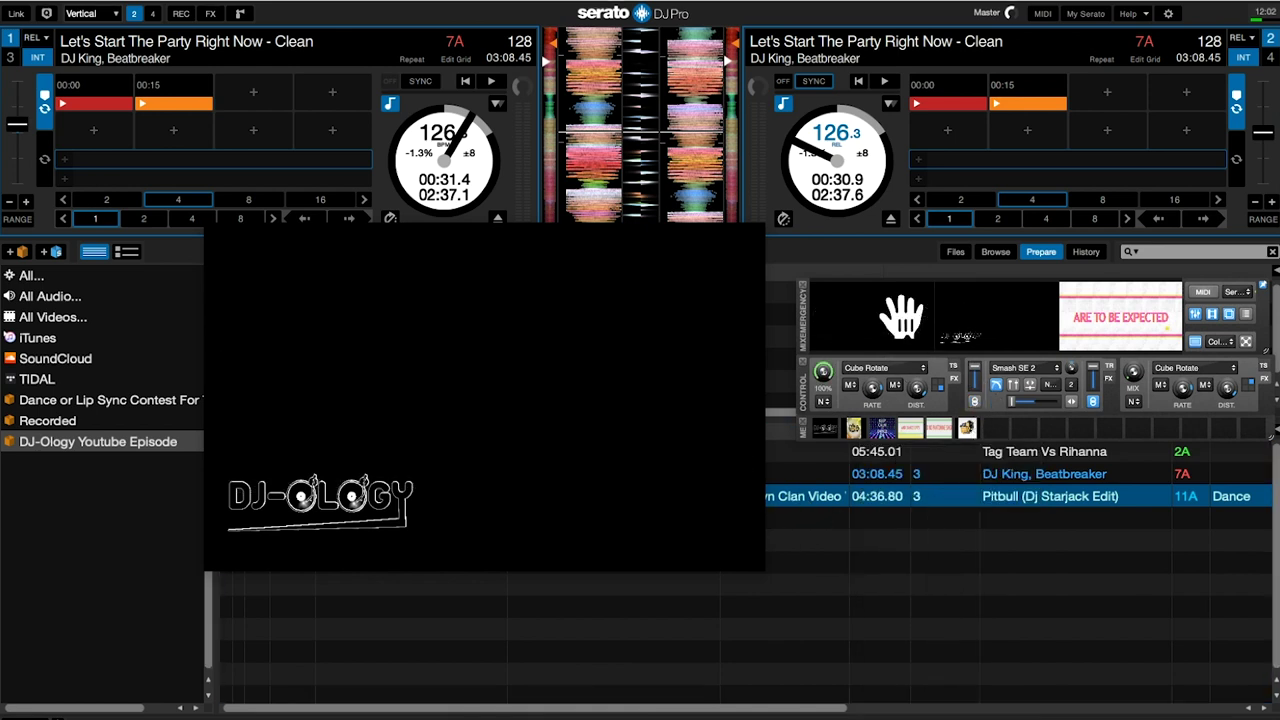
Step: Crossfade from the Pitbull video to the second video deck and back using the Smash SE 2 transition
click(977, 392)
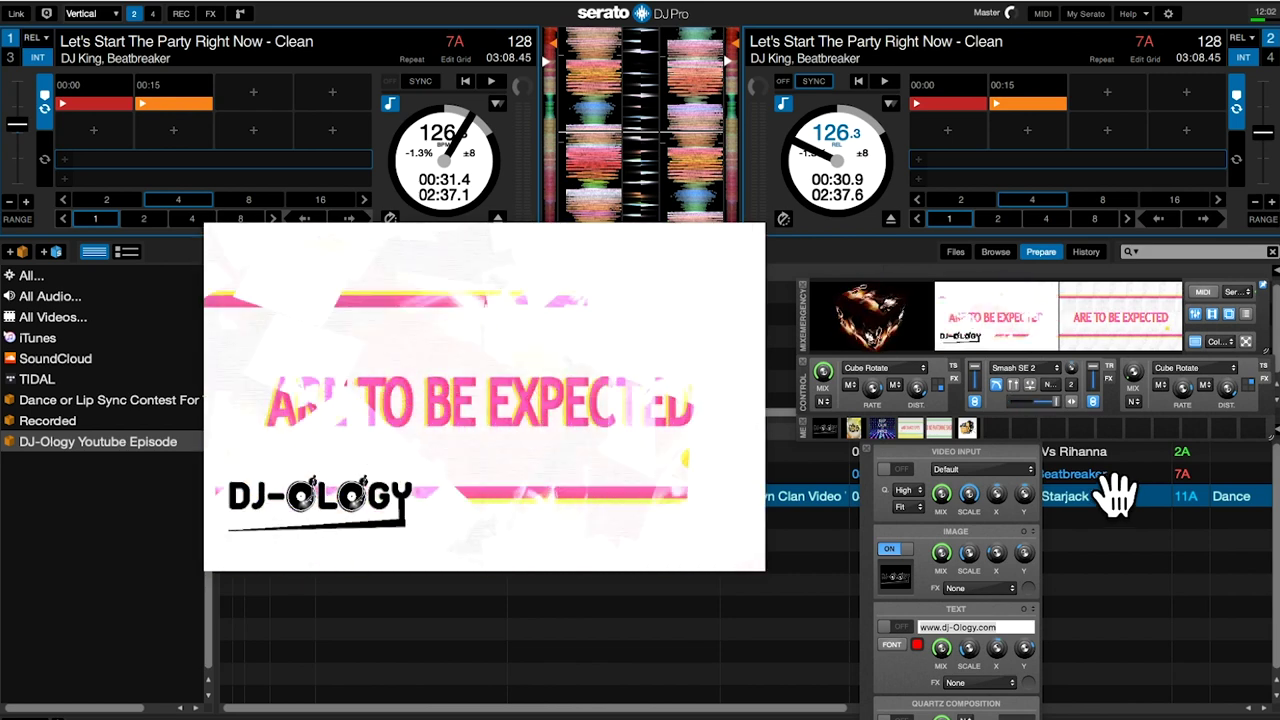
drag(1066, 400, 997, 390)
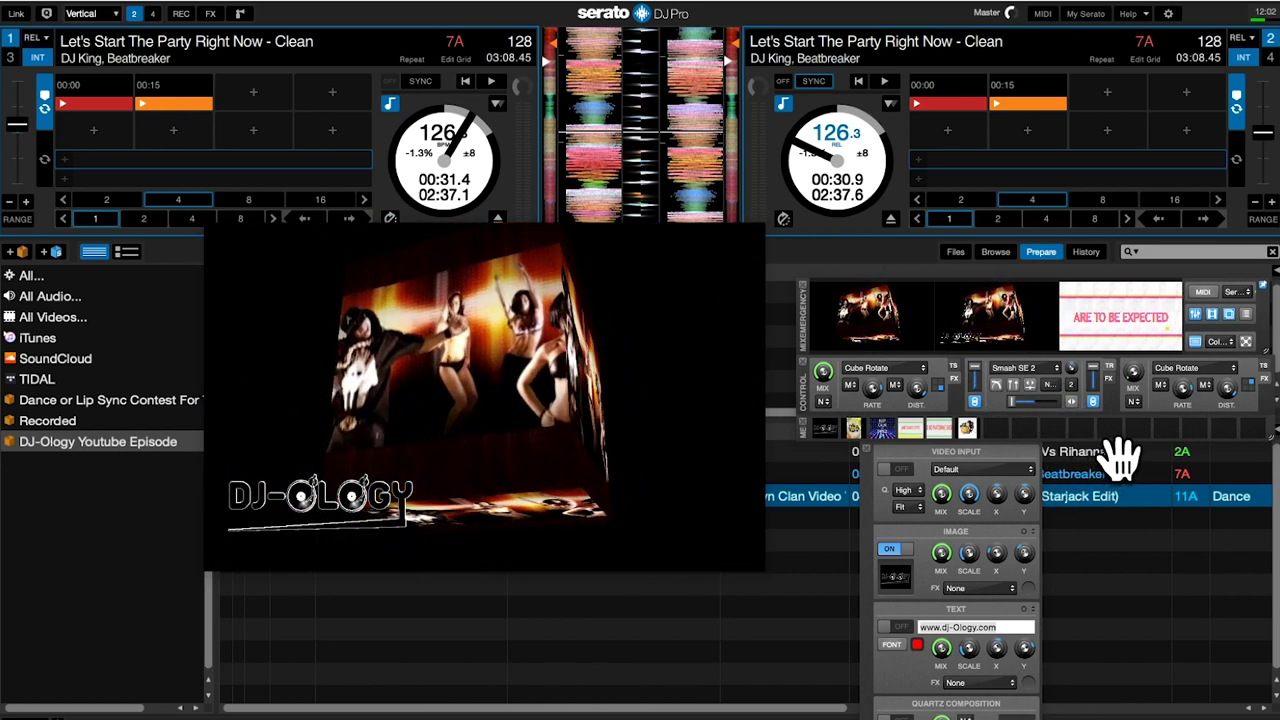
click(994, 389)
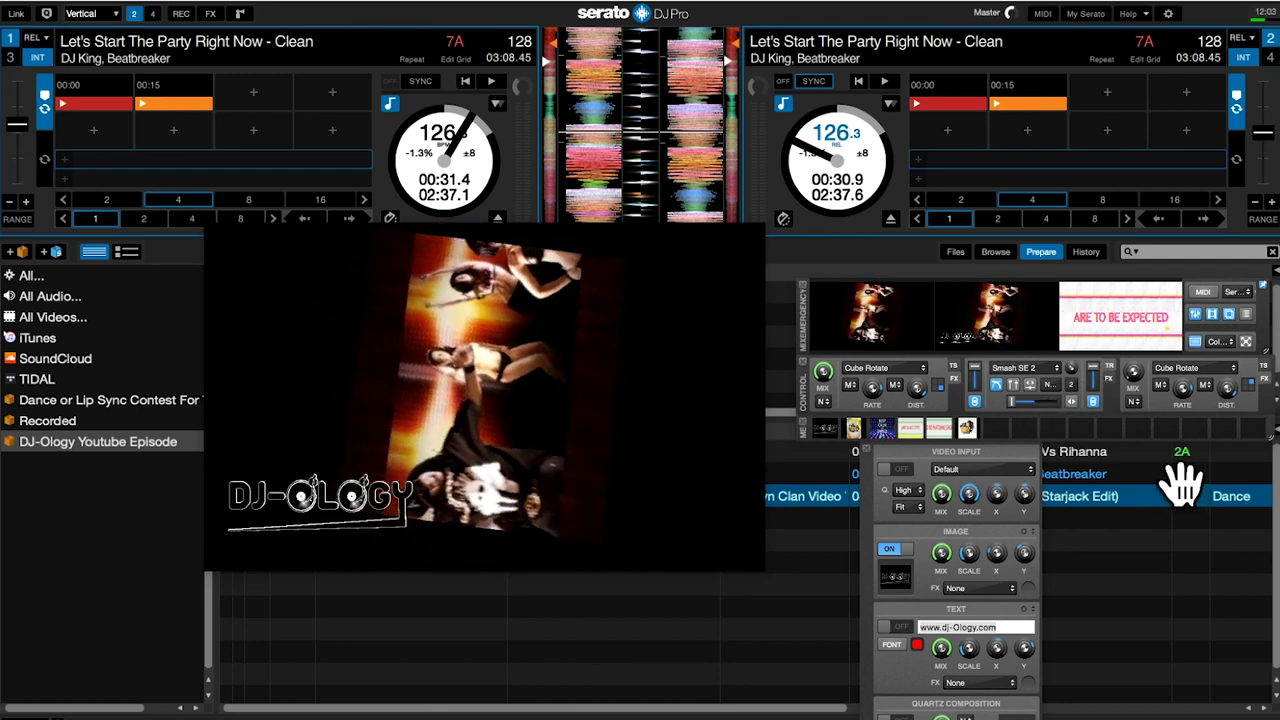
click(1068, 392)
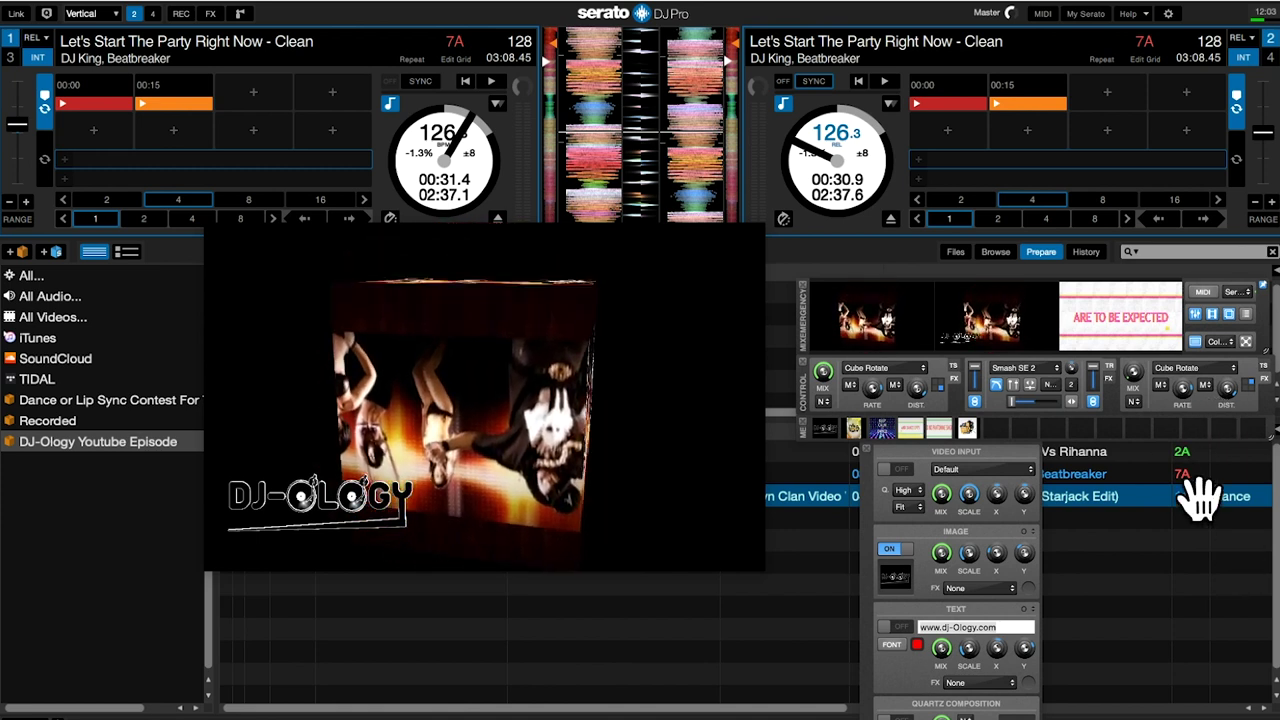
Step: Switch the video transition to Grid 3x3 Sequenced and try it, followed by Stay Reverse
click(1050, 368)
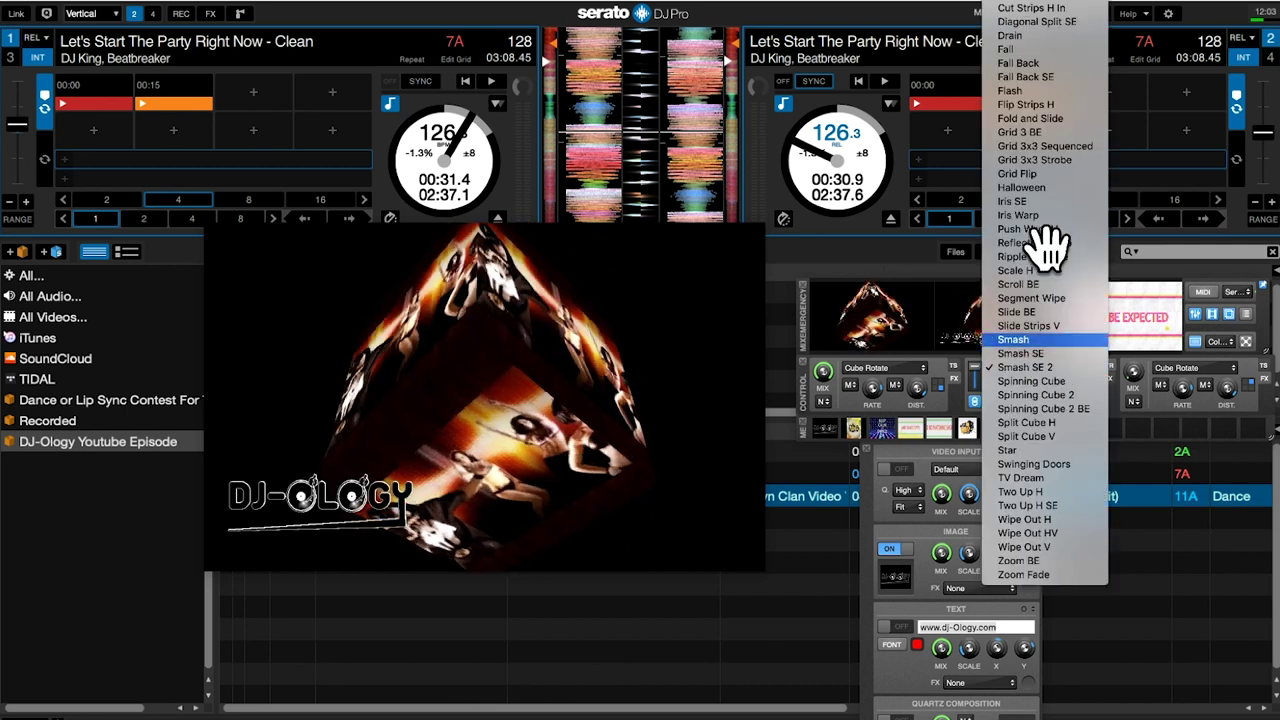
key(Escape)
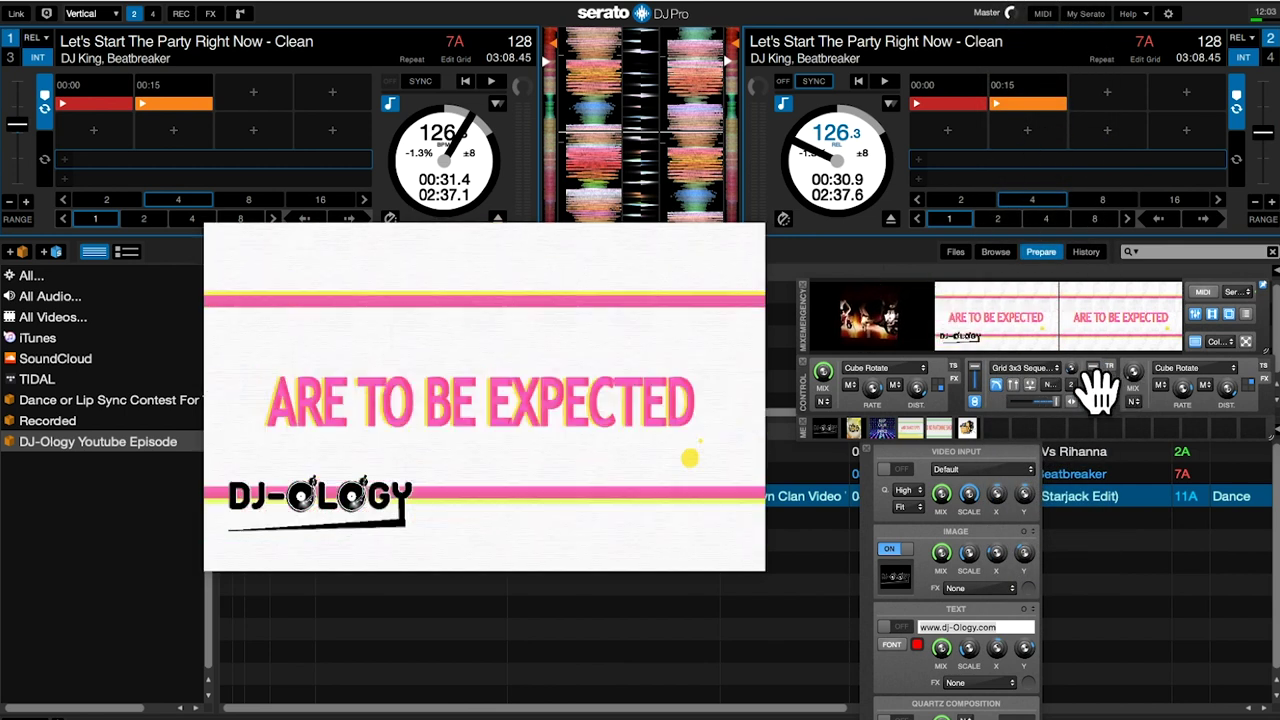
click(1040, 367)
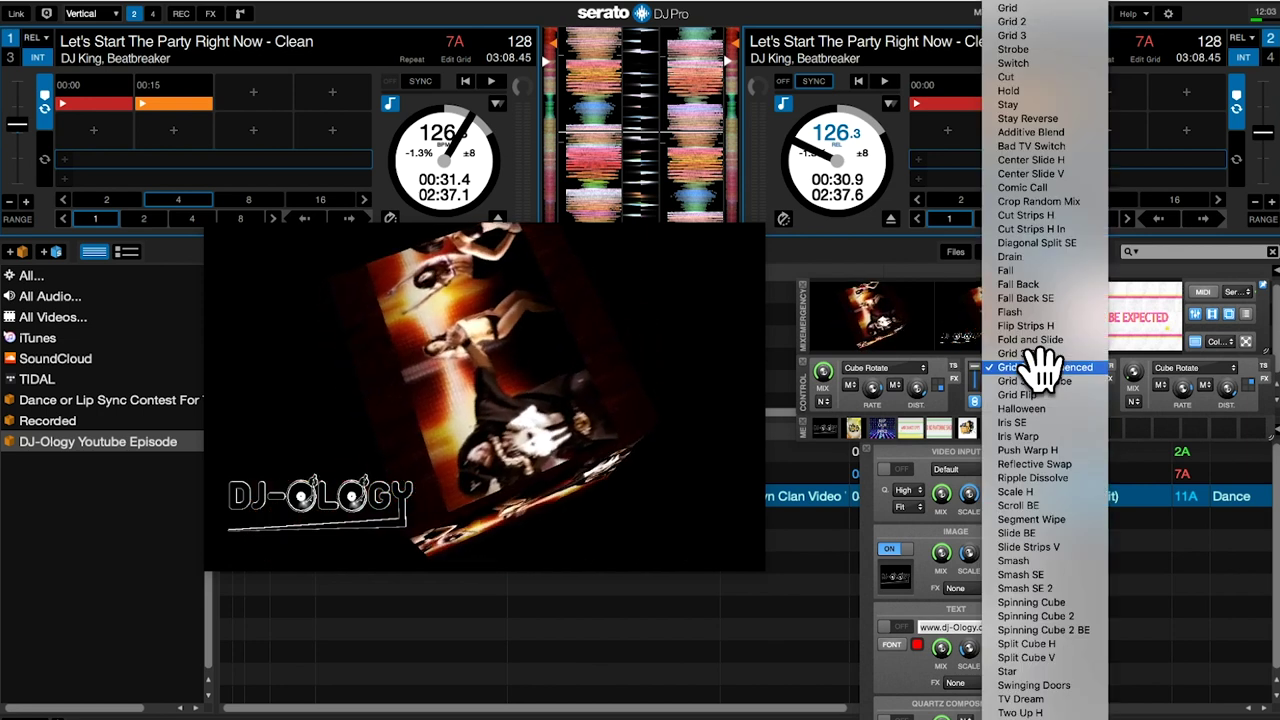
click(1057, 118)
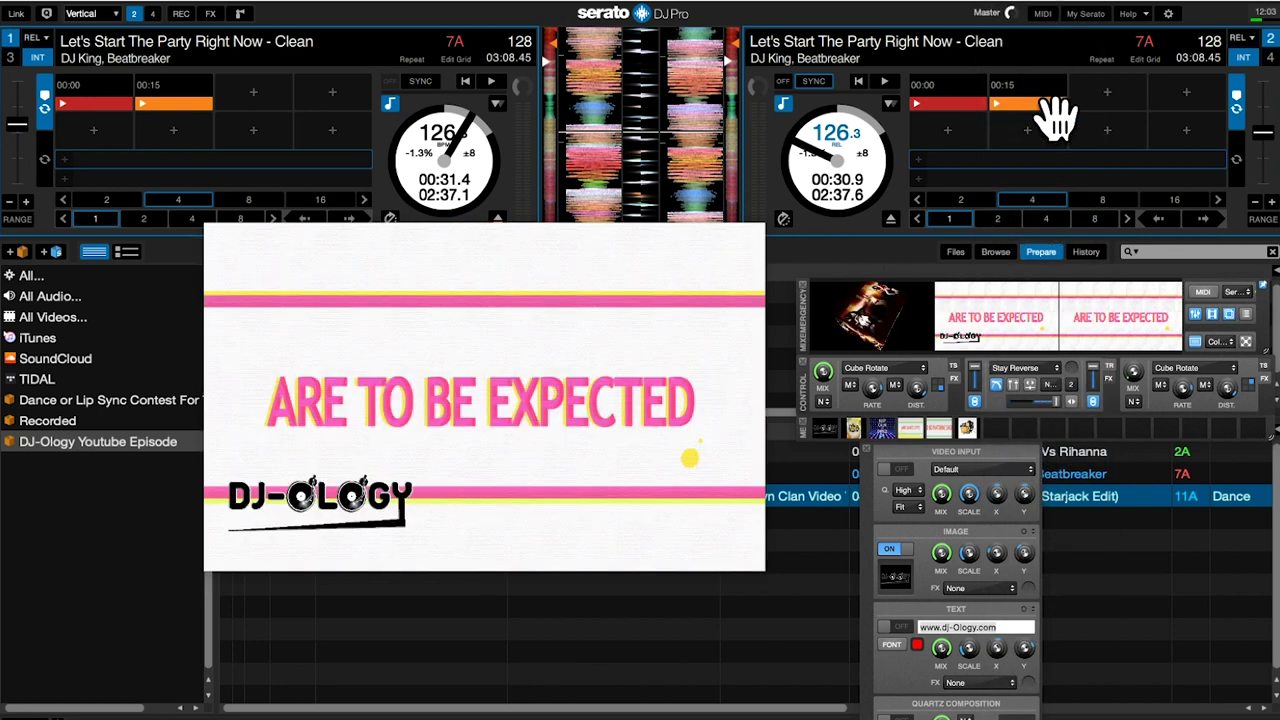
Step: Try the Cut Strips H In and Scroll BE transitions between the two video decks
click(1040, 367)
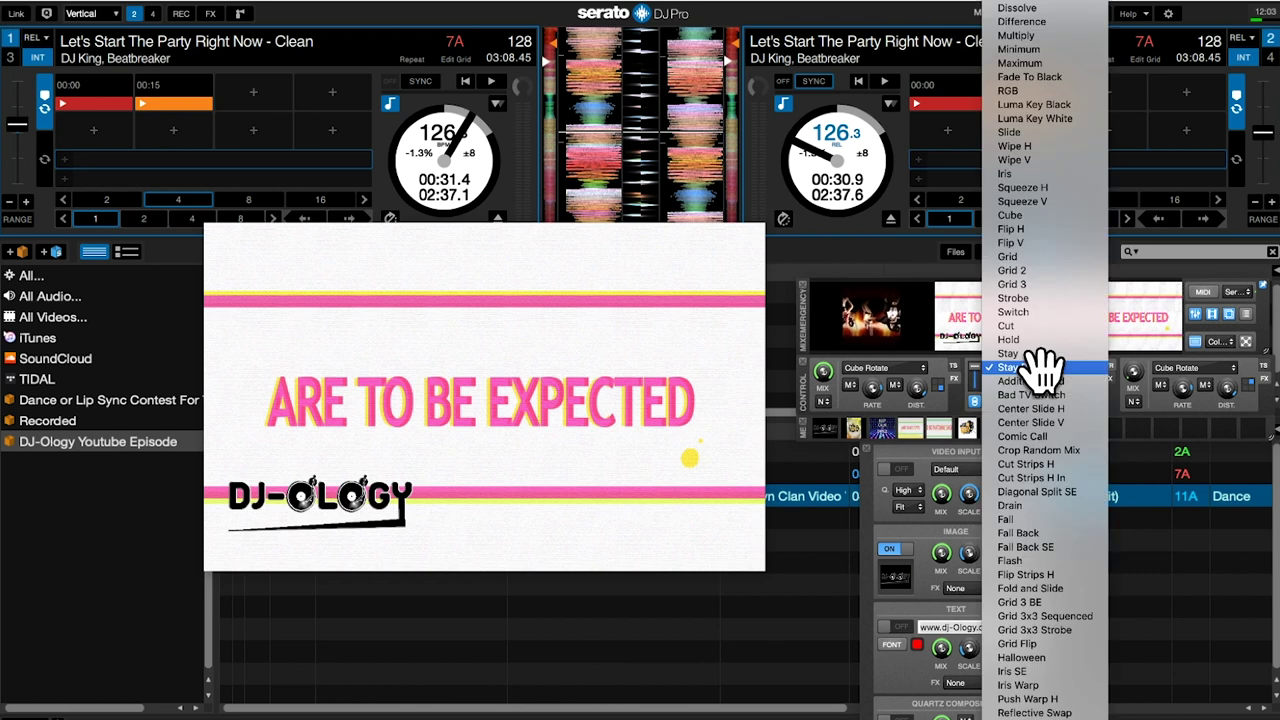
click(1030, 477)
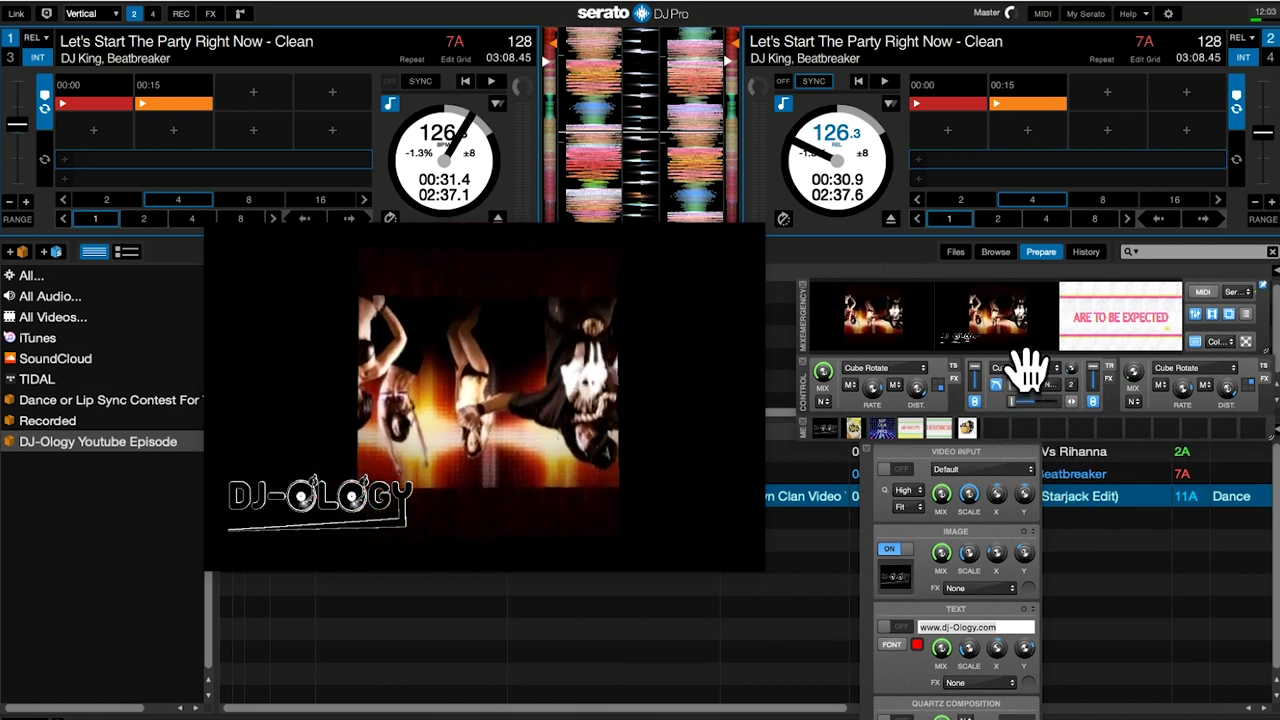
click(1028, 368)
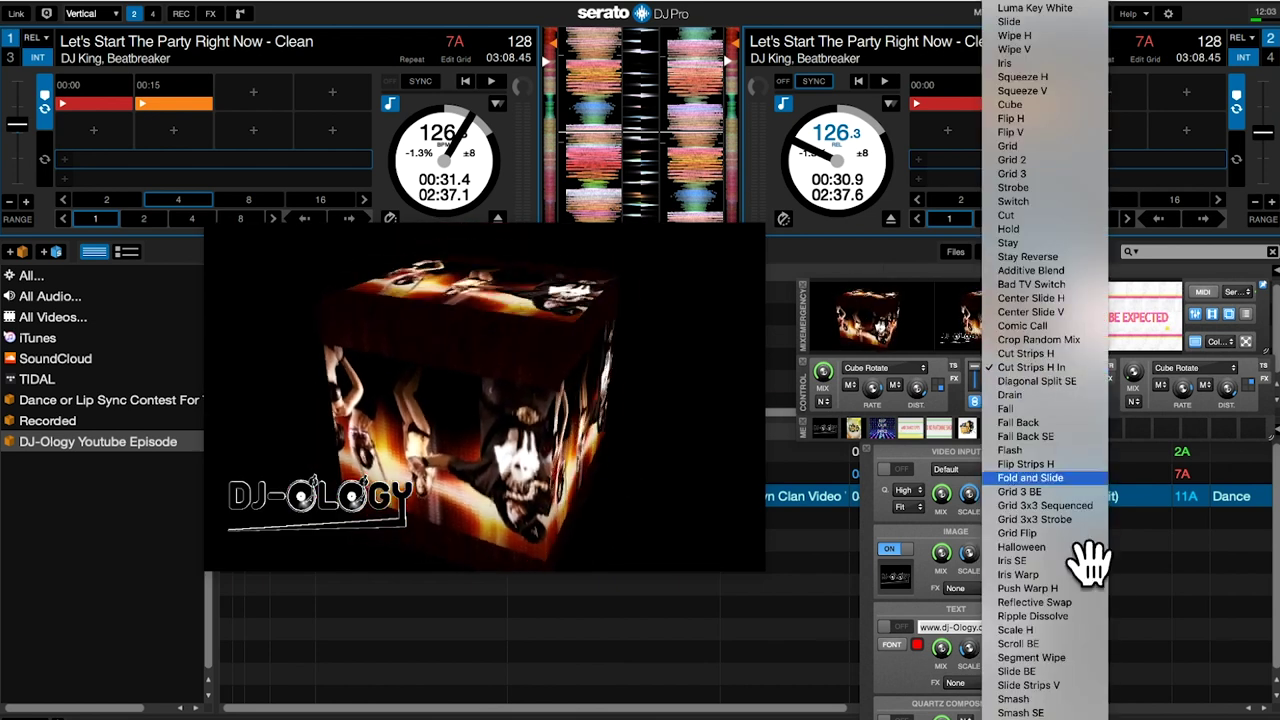
click(1075, 645)
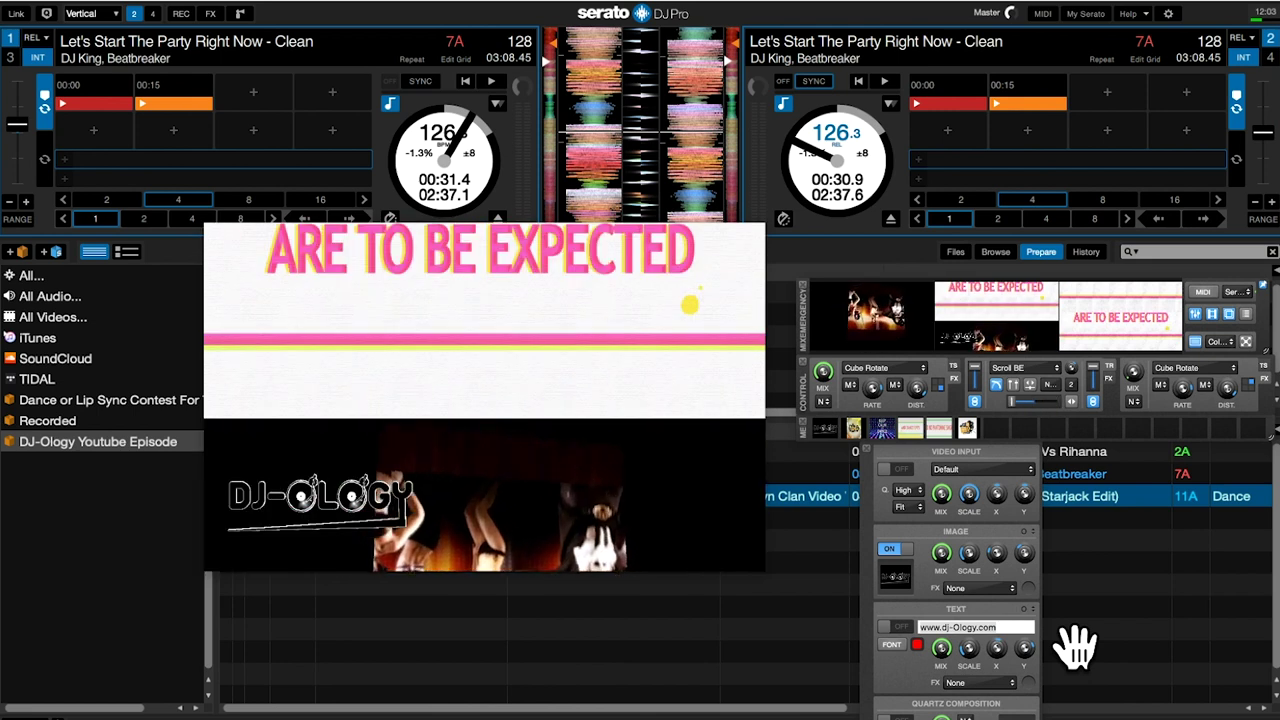
Step: Try the Two Up H SE and Segment Wipe transitions between the two video decks
click(1005, 366)
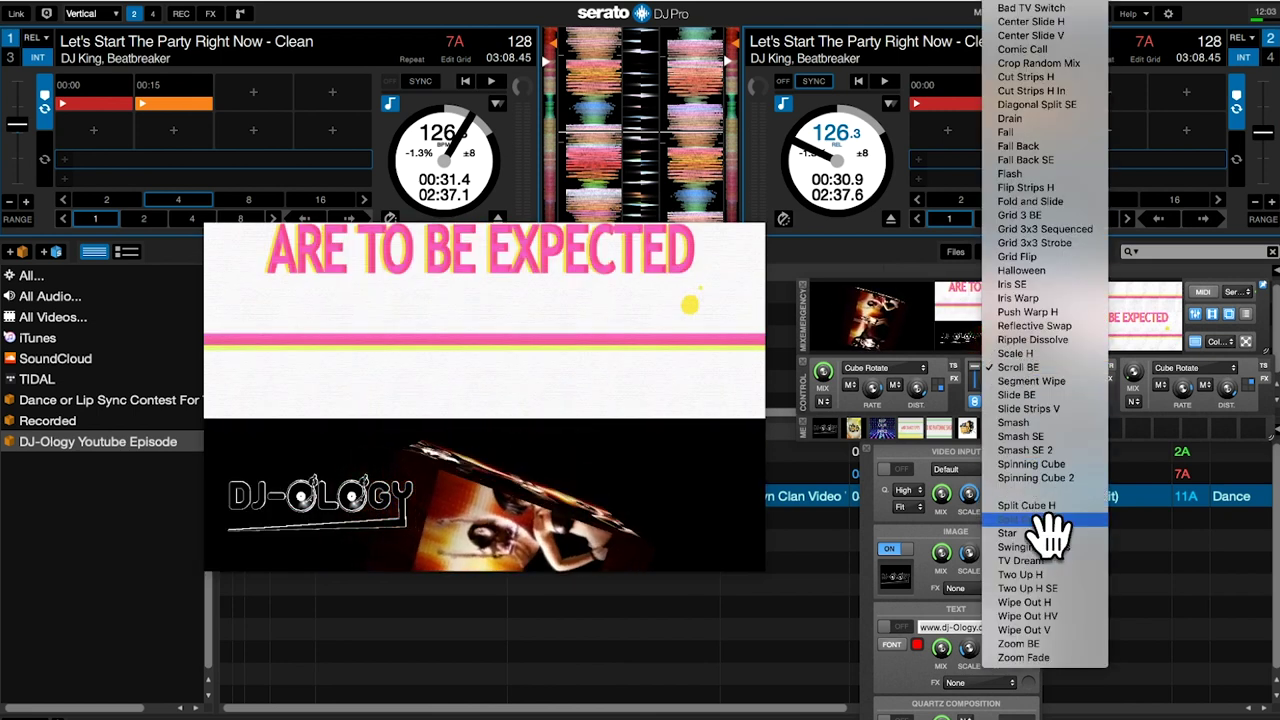
click(1050, 588)
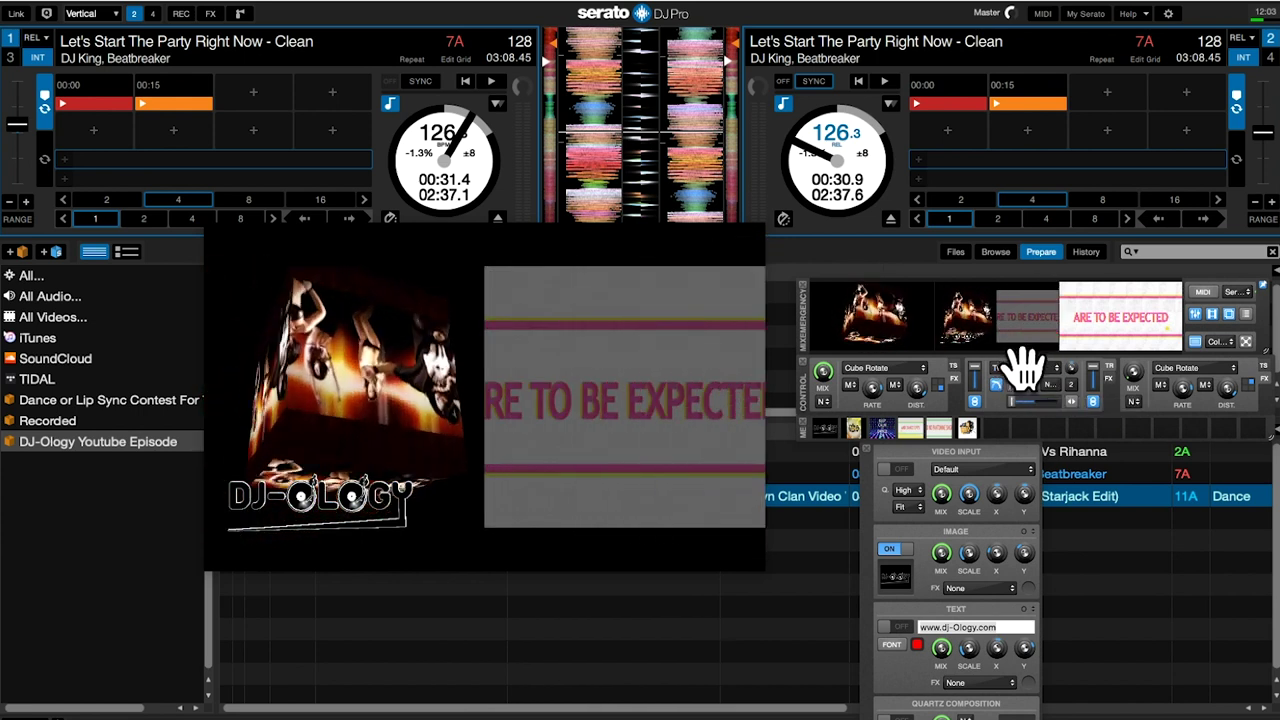
click(1024, 368)
click(1045, 163)
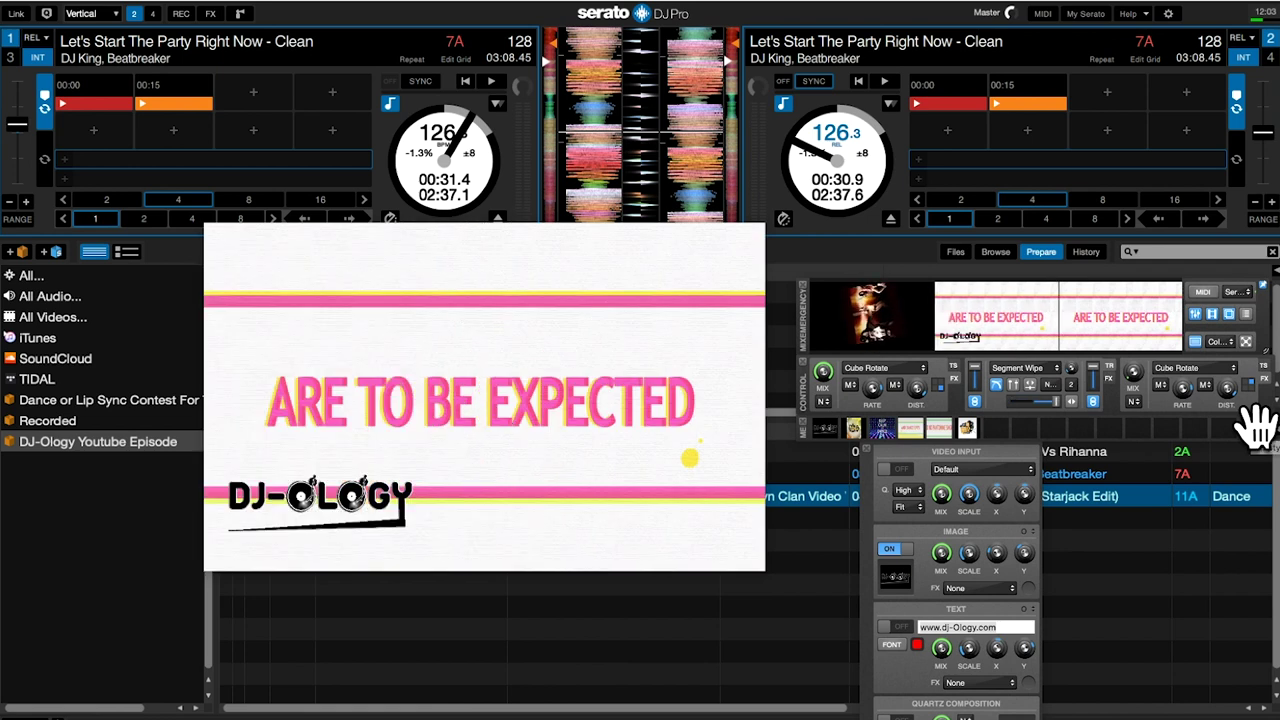
Step: Set the transition between the two video decks to Grid 2
click(1025, 368)
scroll(1030, 195, up, 1)
scroll(1025, 192, up, 10)
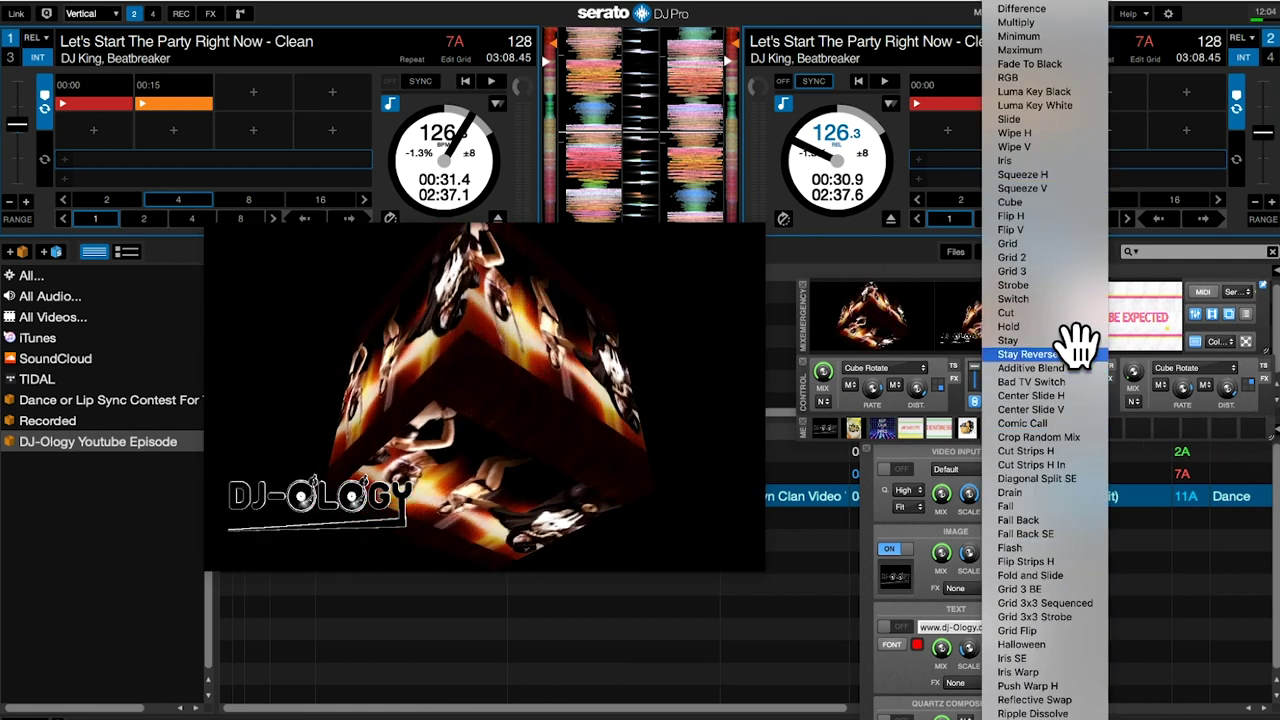
click(1075, 259)
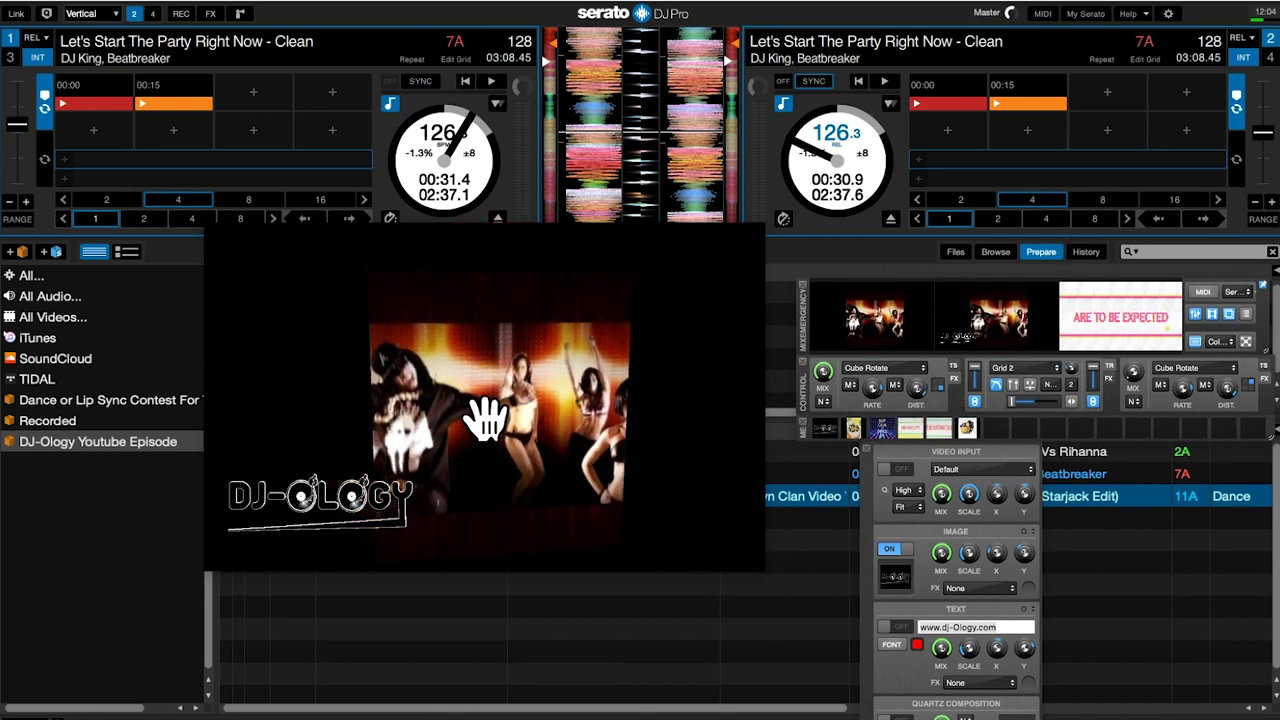
Step: Move the video output window lower on the screen and turn on the video input overlay with the Default source
drag(363, 286, 363, 557)
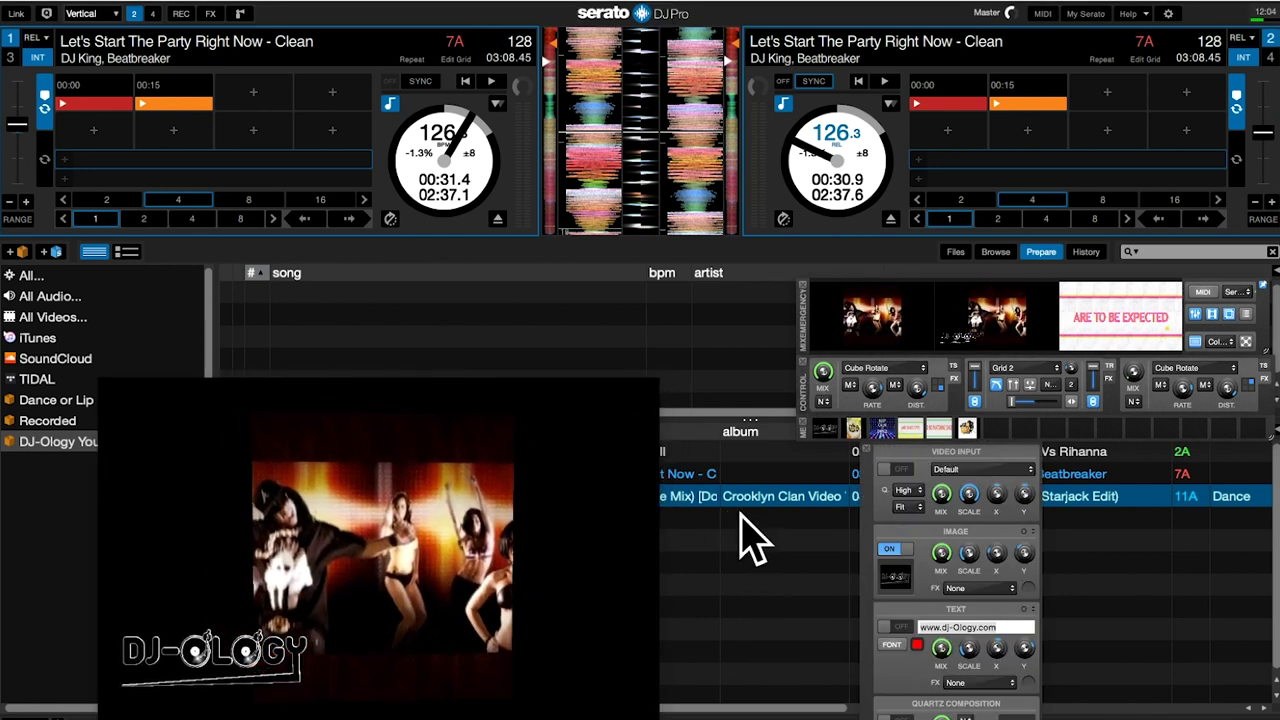
click(892, 469)
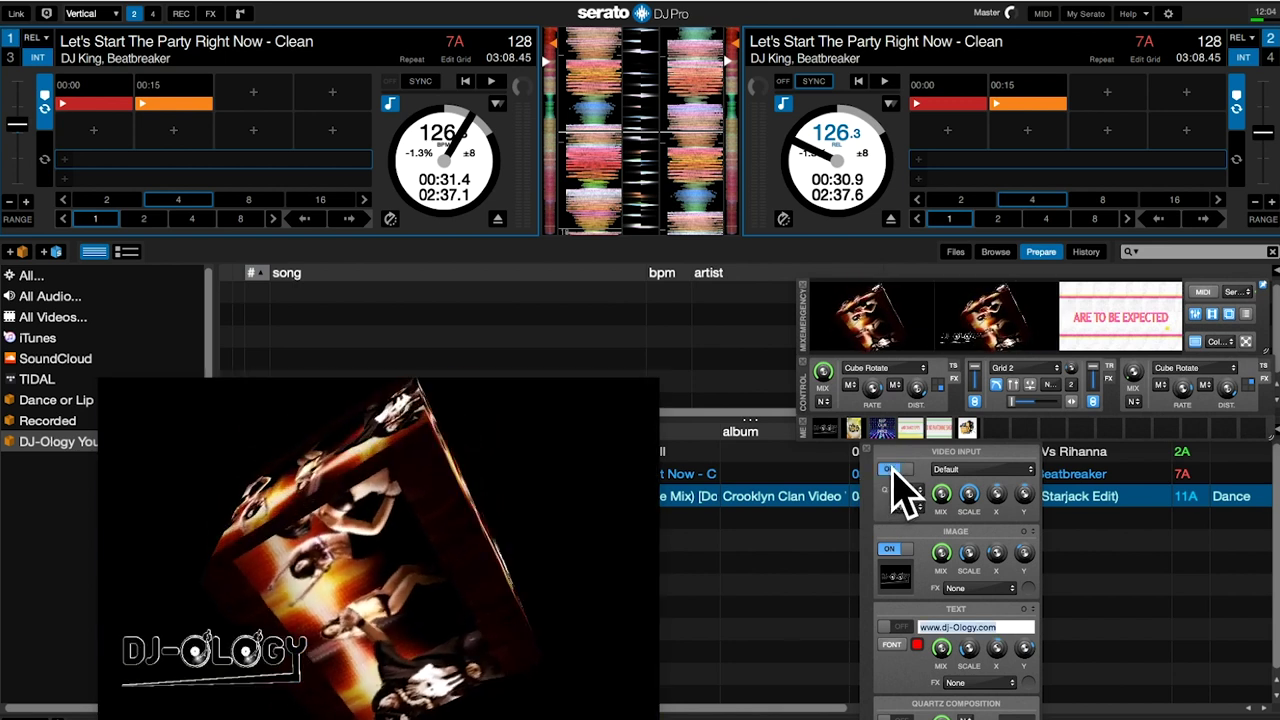
Step: Move the video output window up over the decks so the full camera picture can be viewed
drag(466, 537, 490, 335)
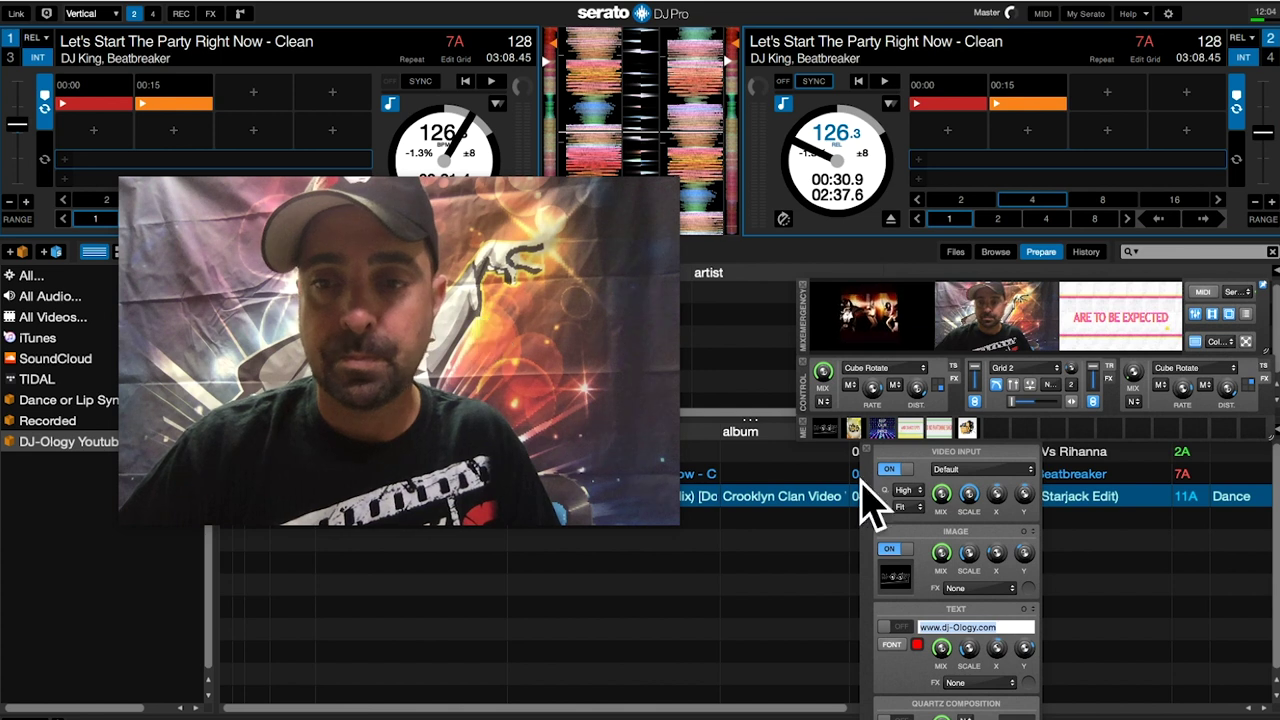
click(889, 549)
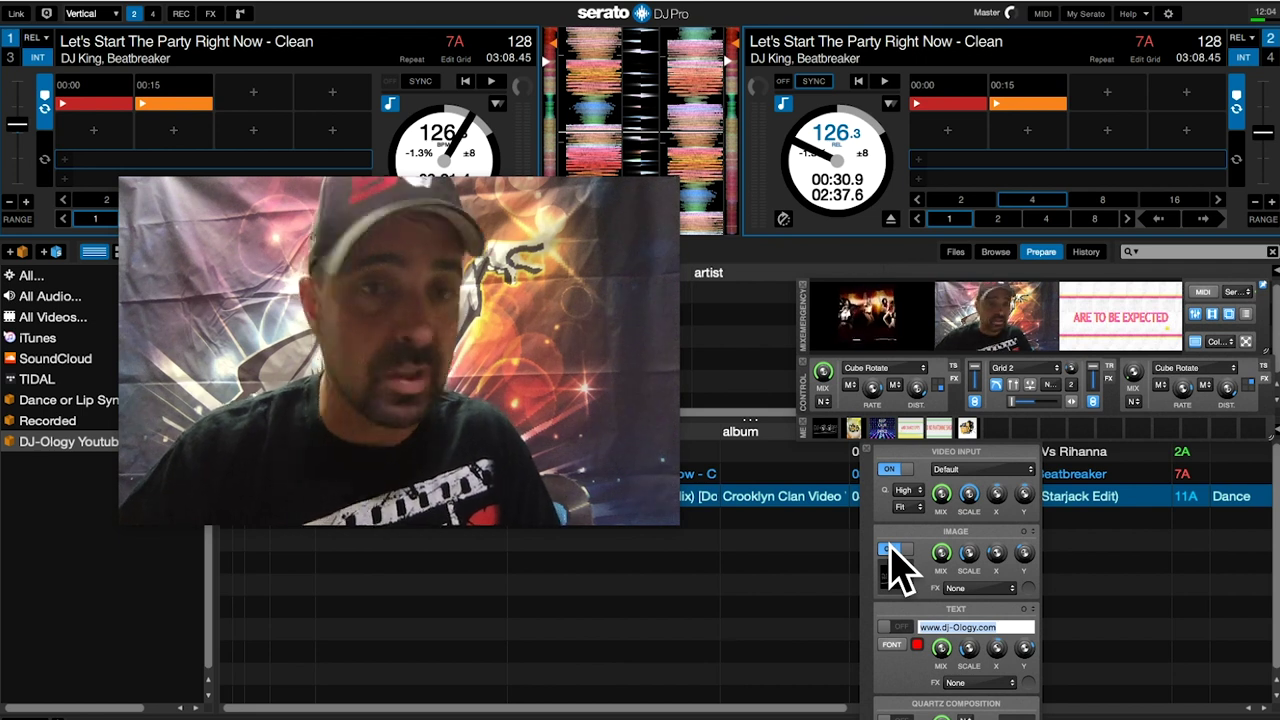
drag(298, 320, 373, 283)
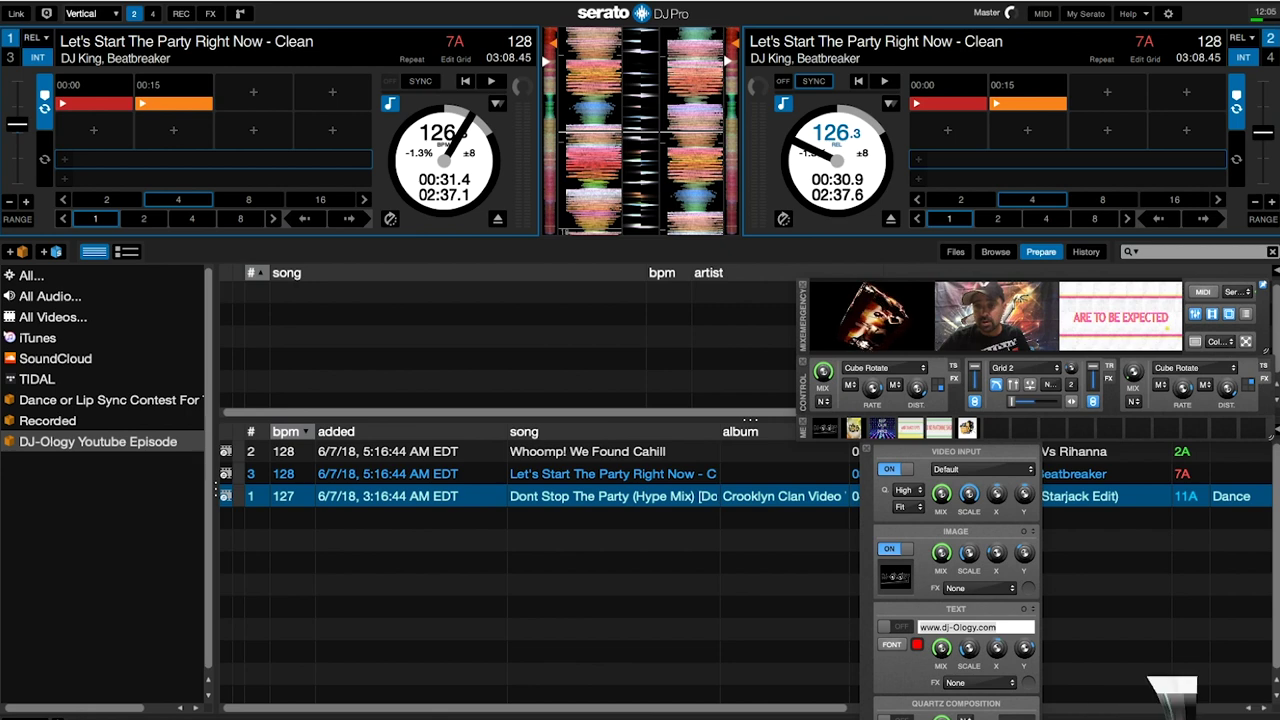
Step: Switch to Resolume, look through the composition's clip layers and preview the DeckLink UltraStudio Mini Recorder clip in Layer 6, Column 2
key(super+Tab)
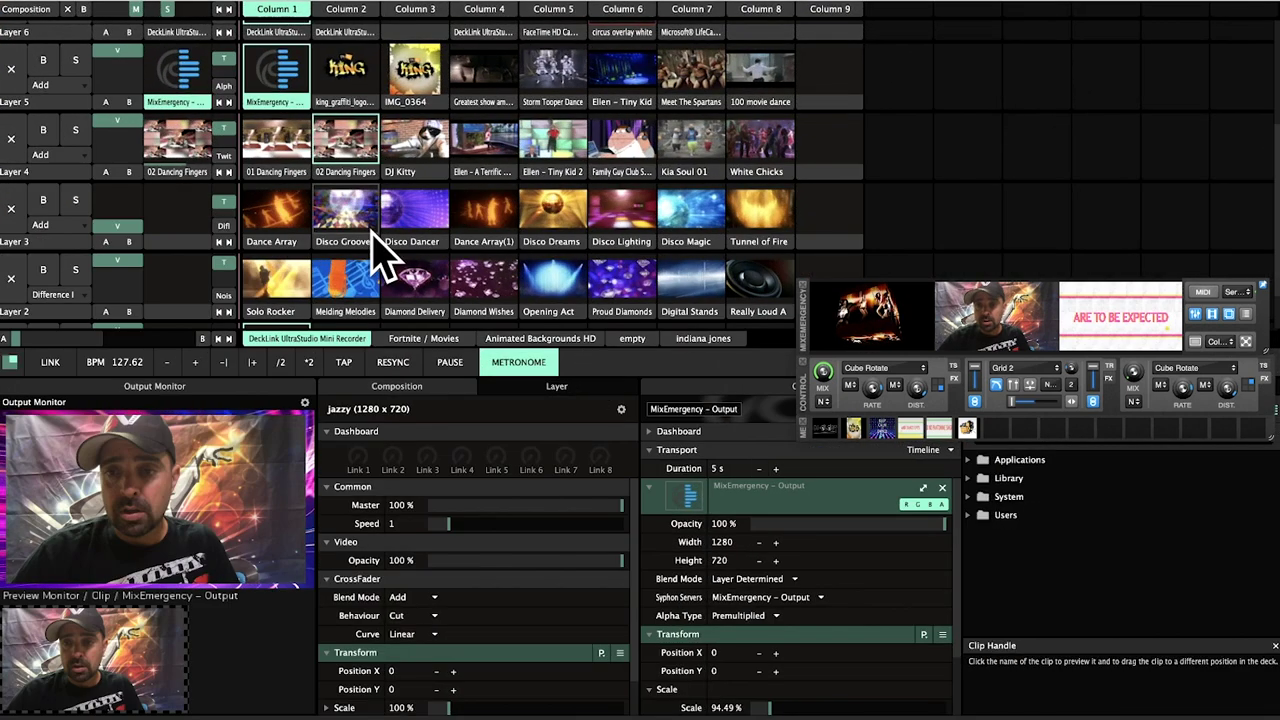
scroll(380, 230, up, 2)
scroll(380, 230, down, 2)
scroll(380, 230, down, 1)
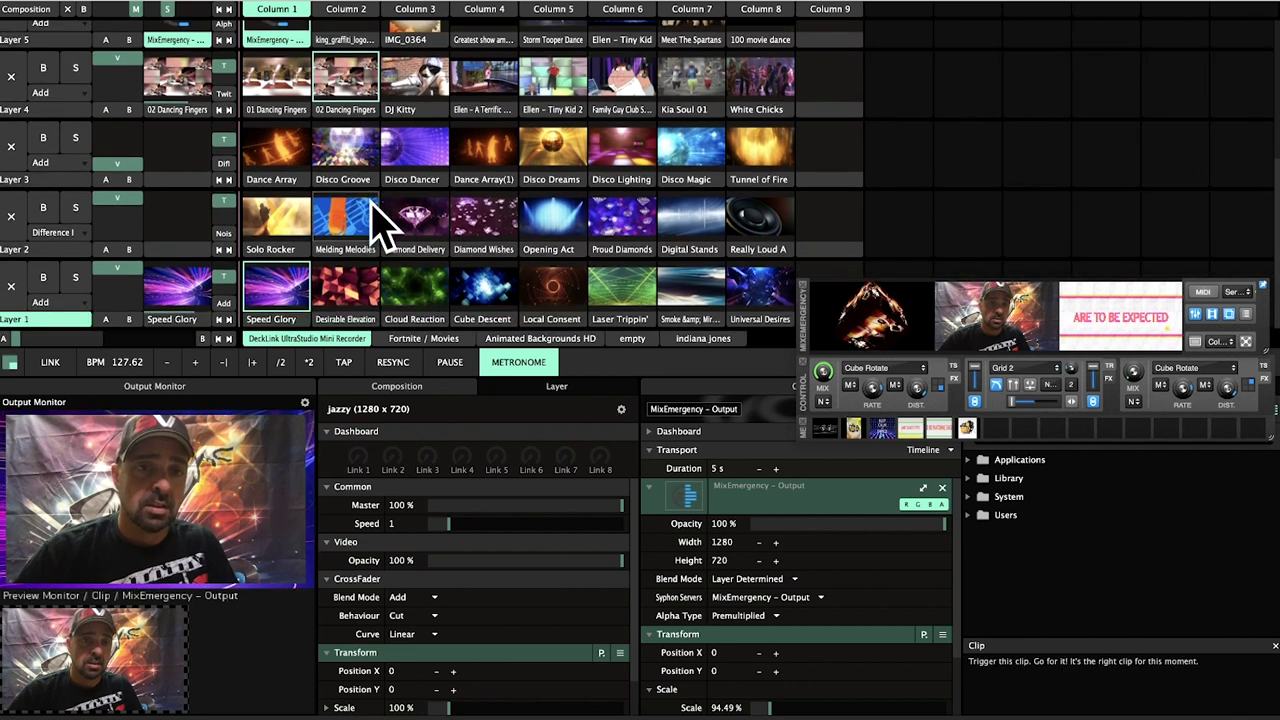
scroll(380, 230, up, 2)
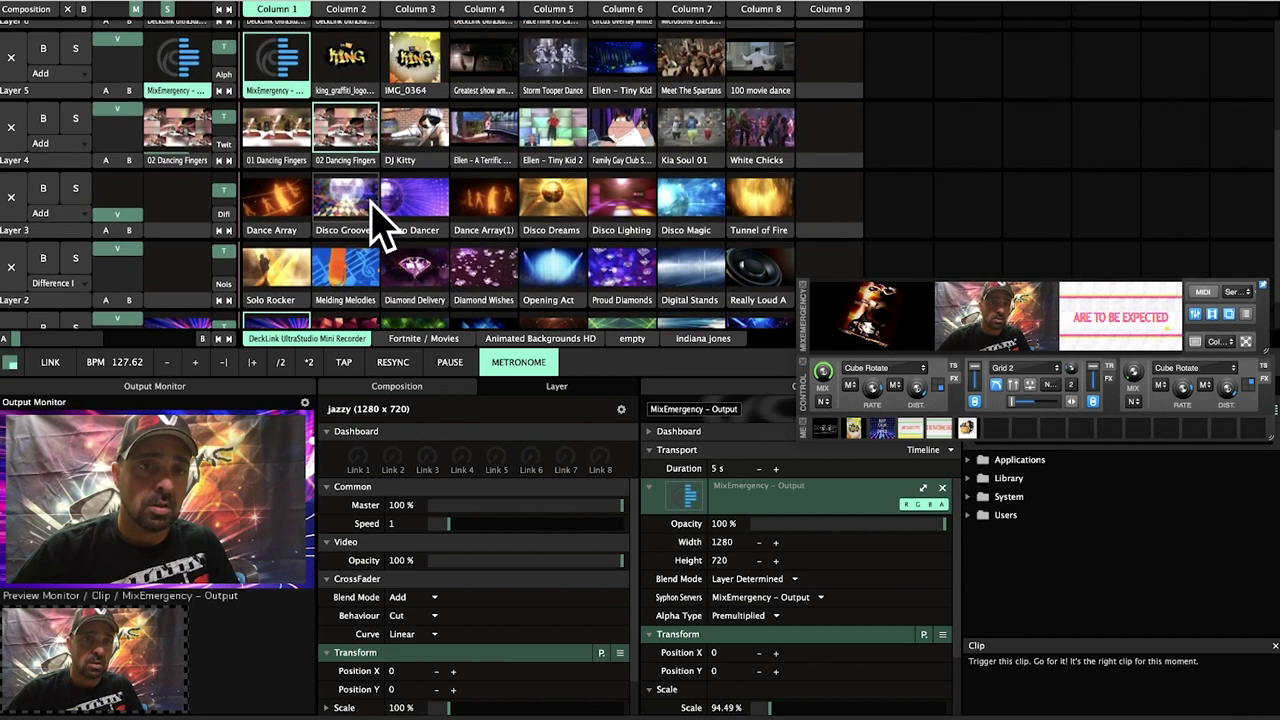
scroll(380, 215, up, 2)
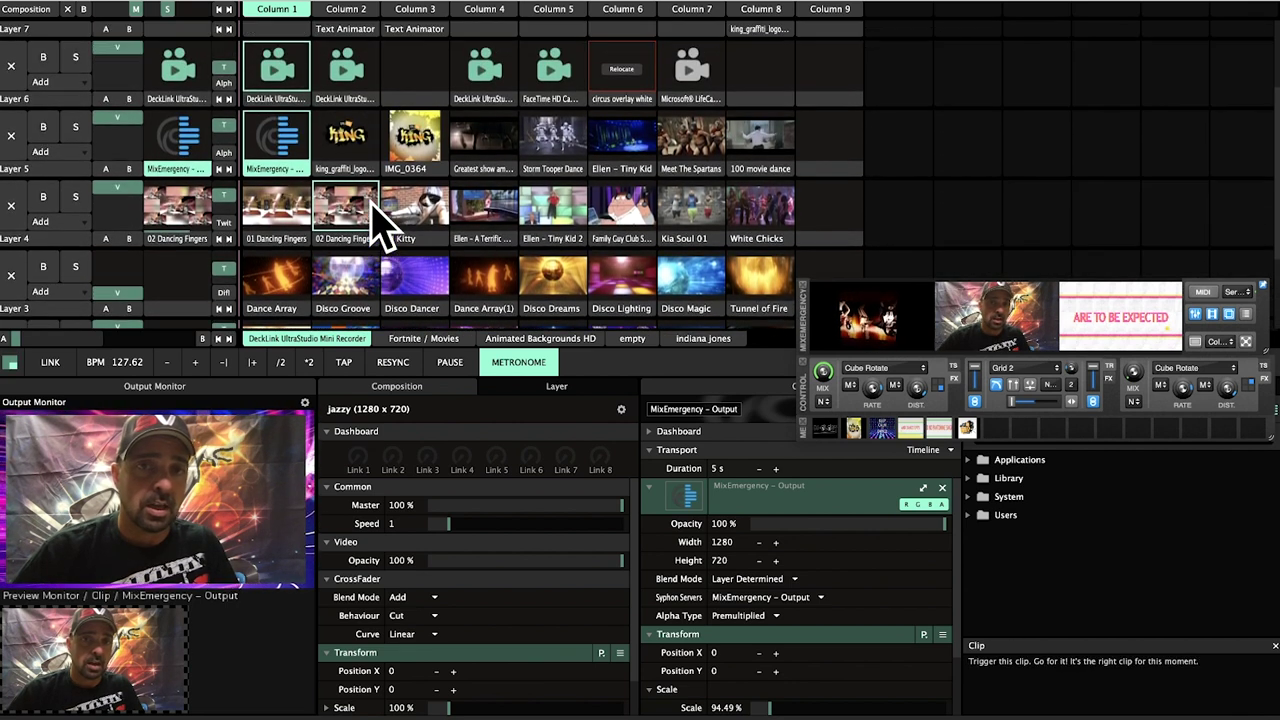
scroll(412, 200, up, 2)
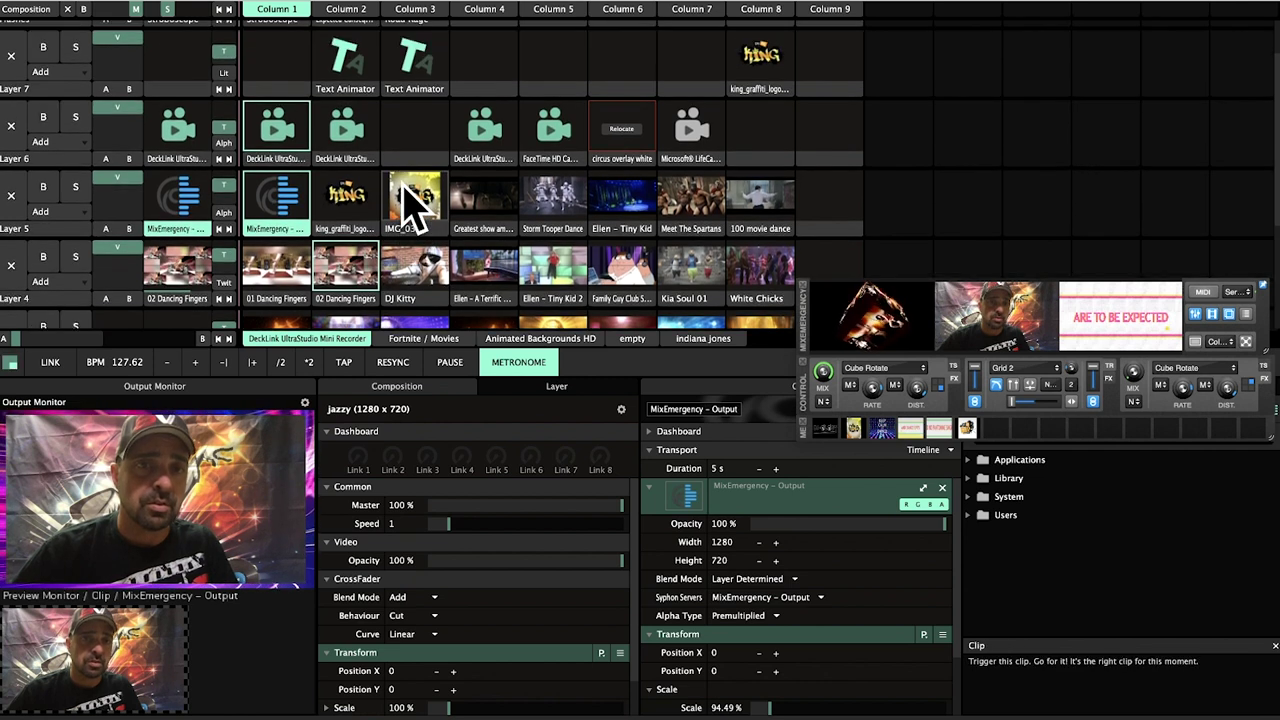
click(327, 169)
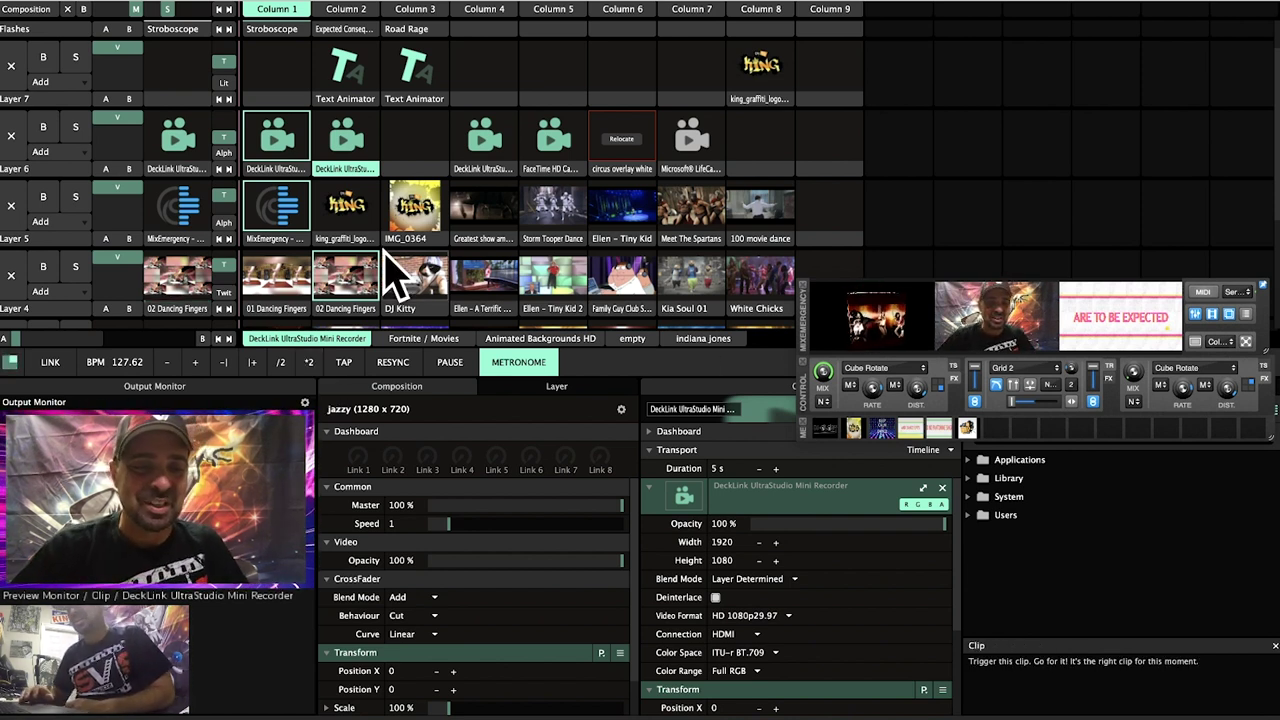
key(super+Tab)
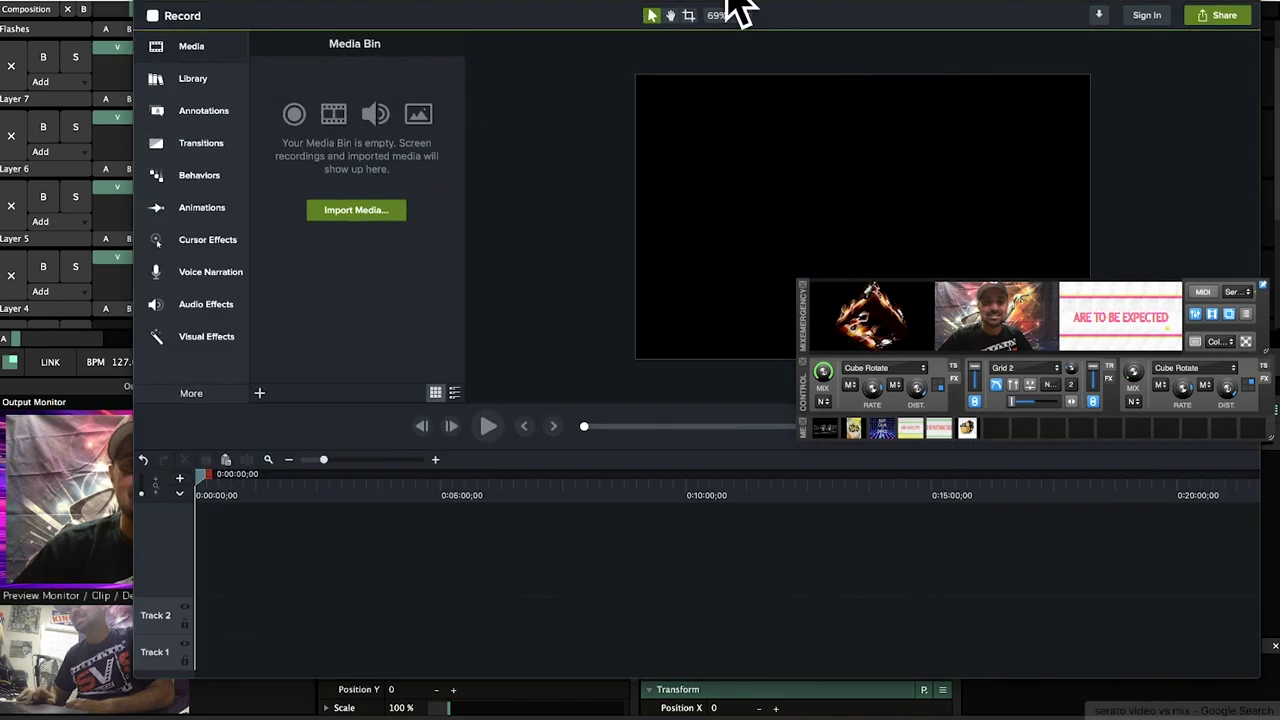